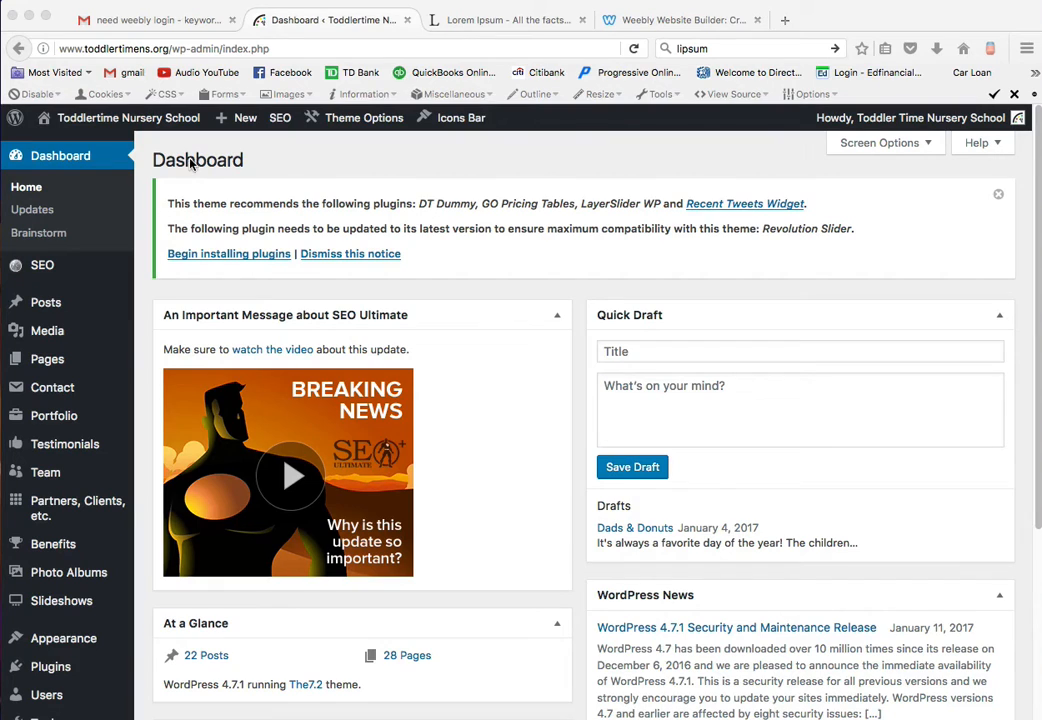
- Start a new blank post and copy the two highlighted paragraphs from the open Lorem Ipsum page
left_click(50, 304)
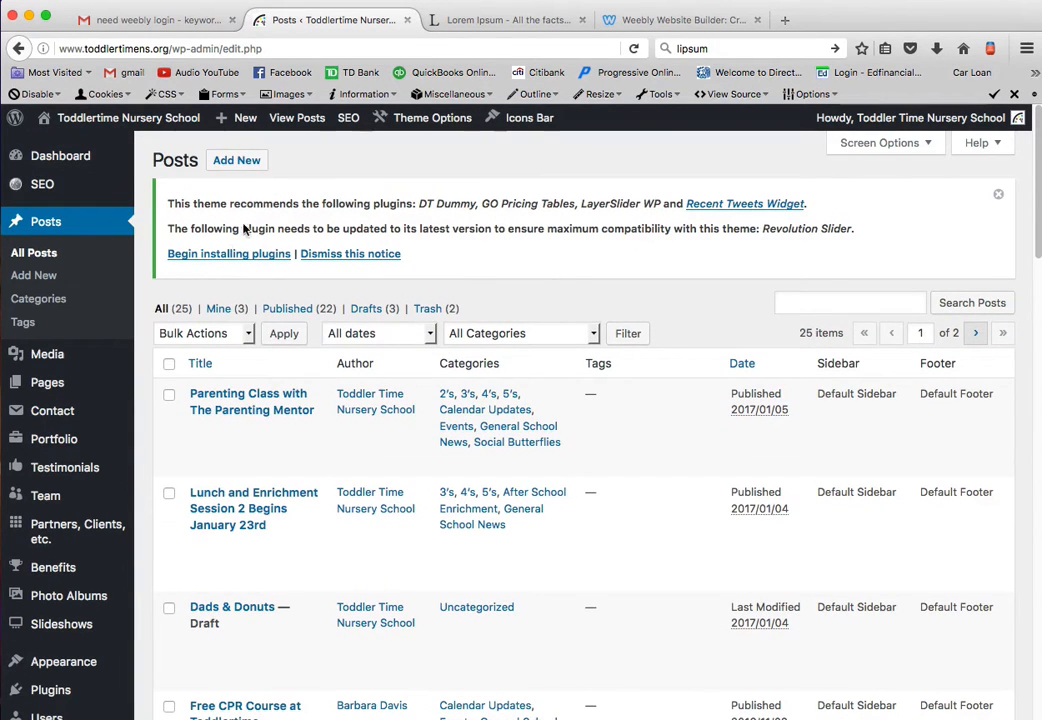
left_click(248, 163)
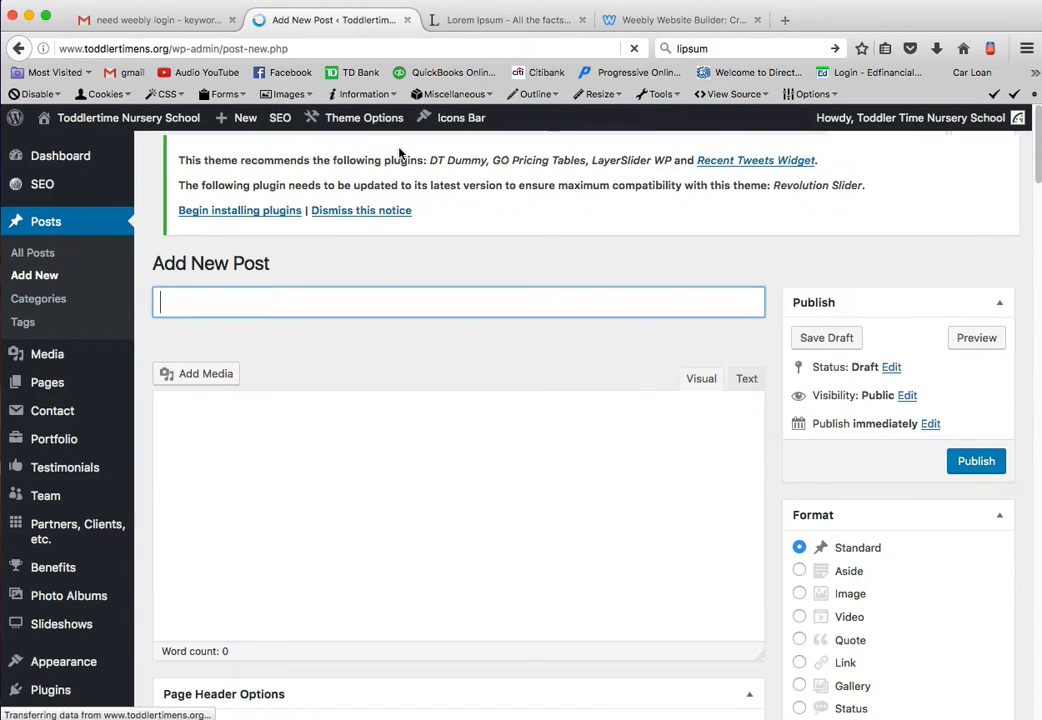
left_click(484, 16)
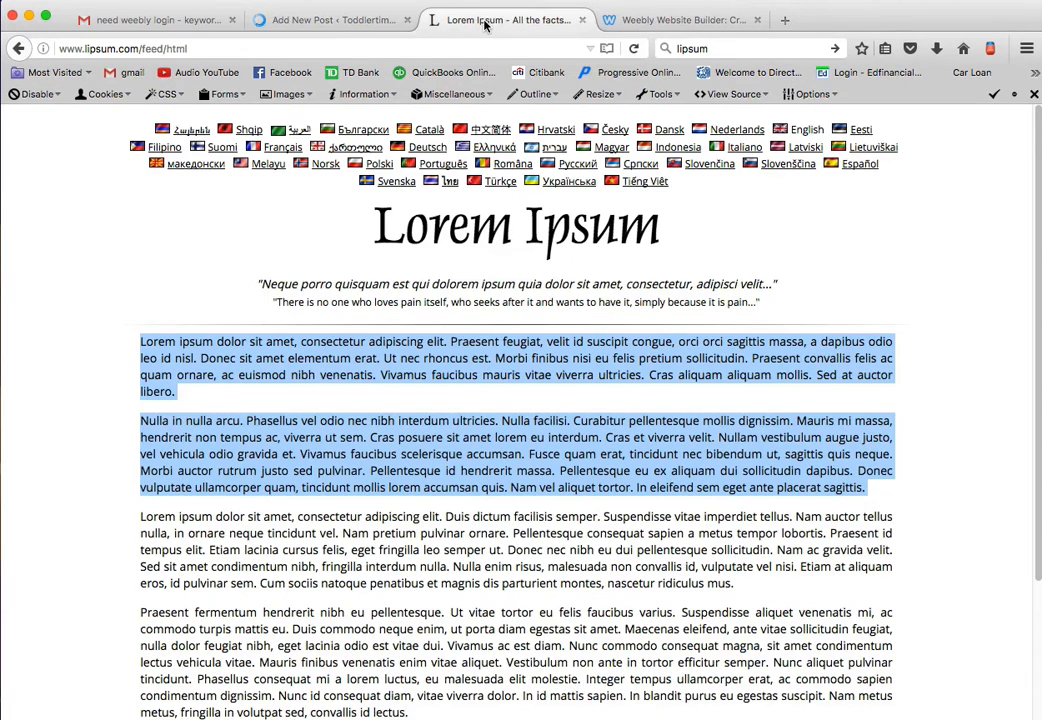
right_click(553, 350)
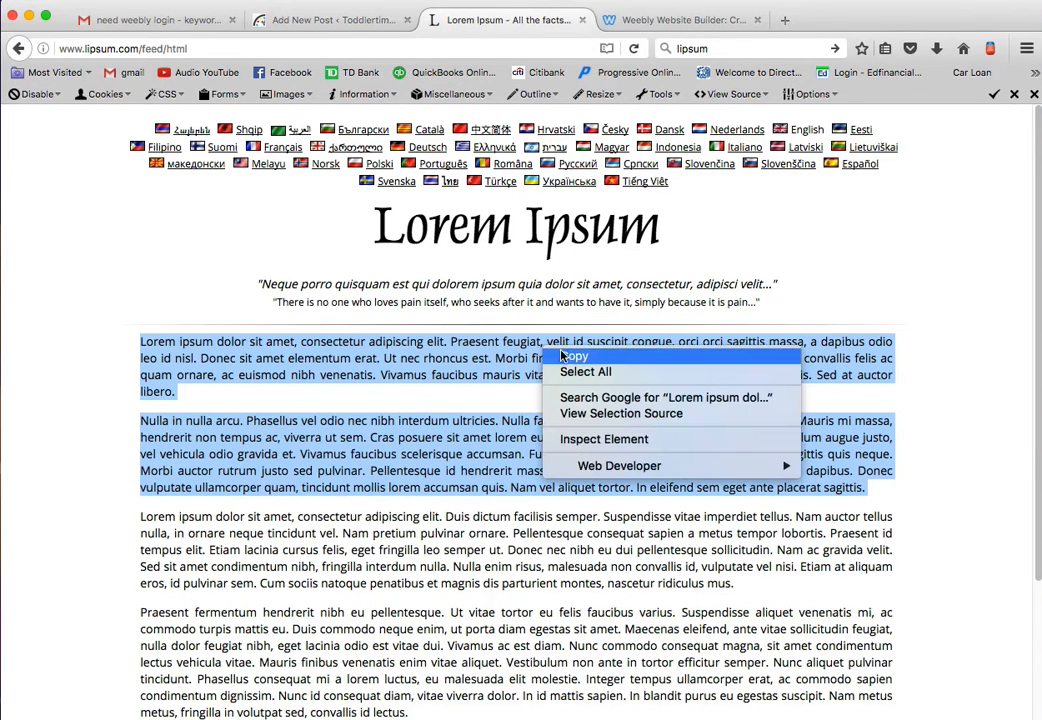
left_click(563, 355)
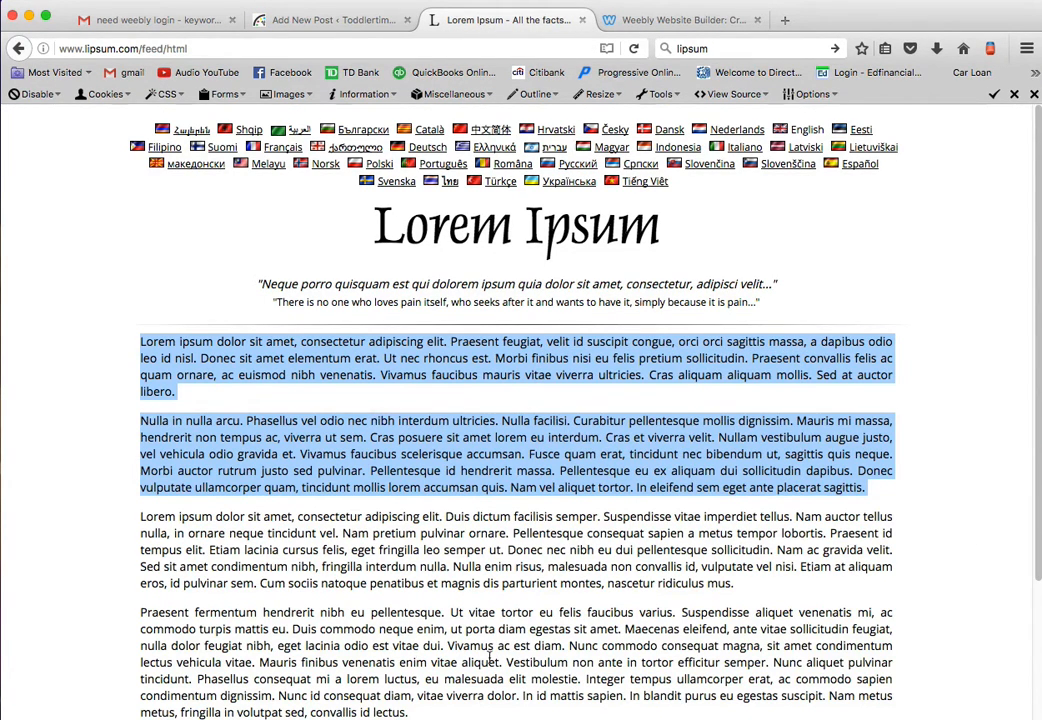
- Return to the new post and title it "Test Post for" followed by the person's first name
left_click(330, 19)
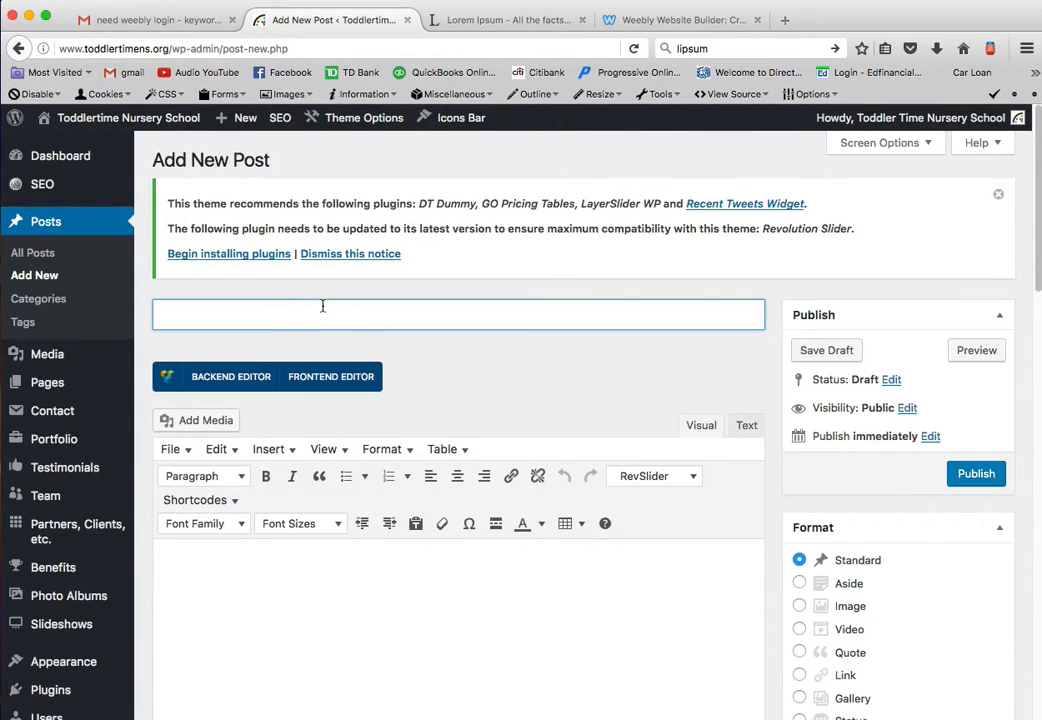
type("Test Post for ")
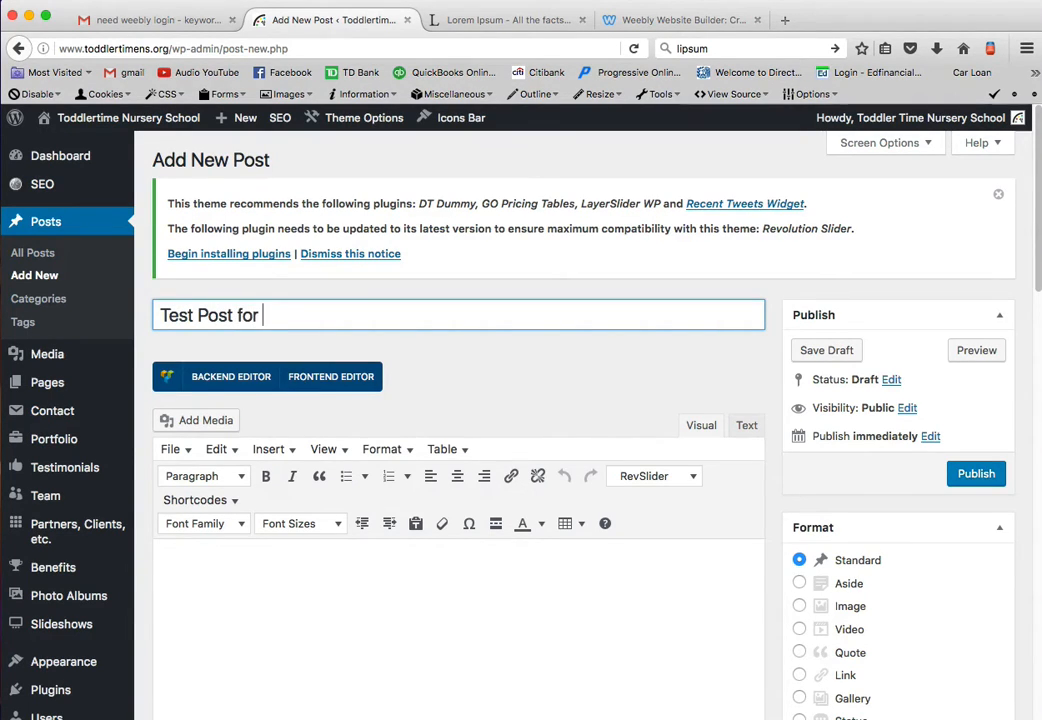
type("Barbara")
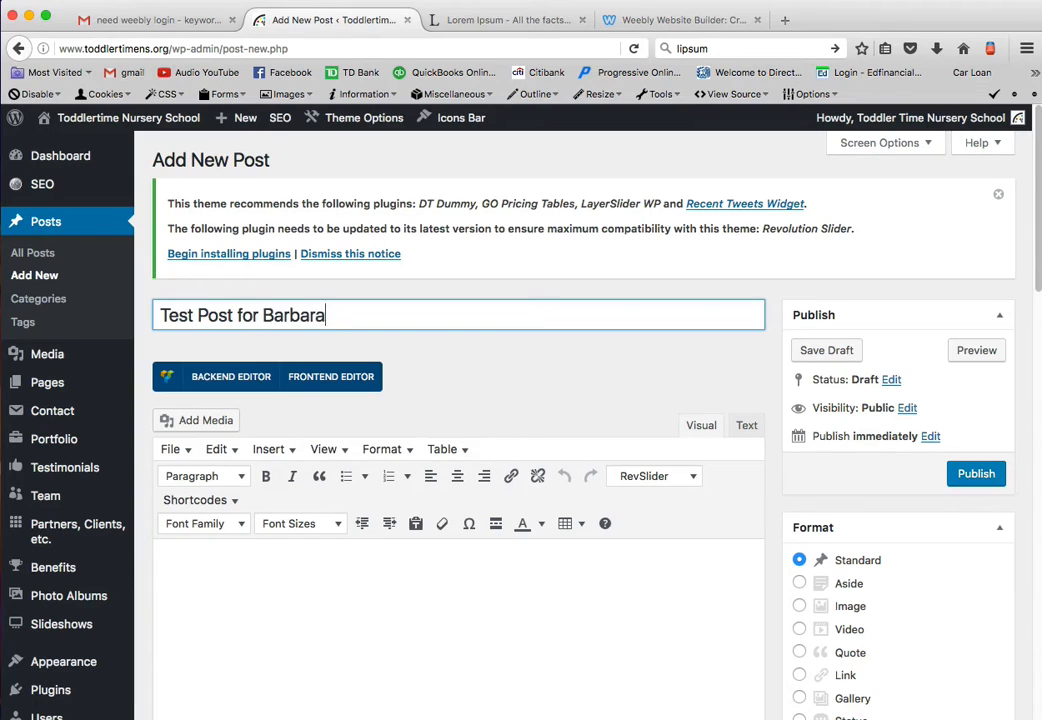
- Paste the two copied Lorem Ipsum paragraphs into the body of the post
scroll(820, 405, "down", 2)
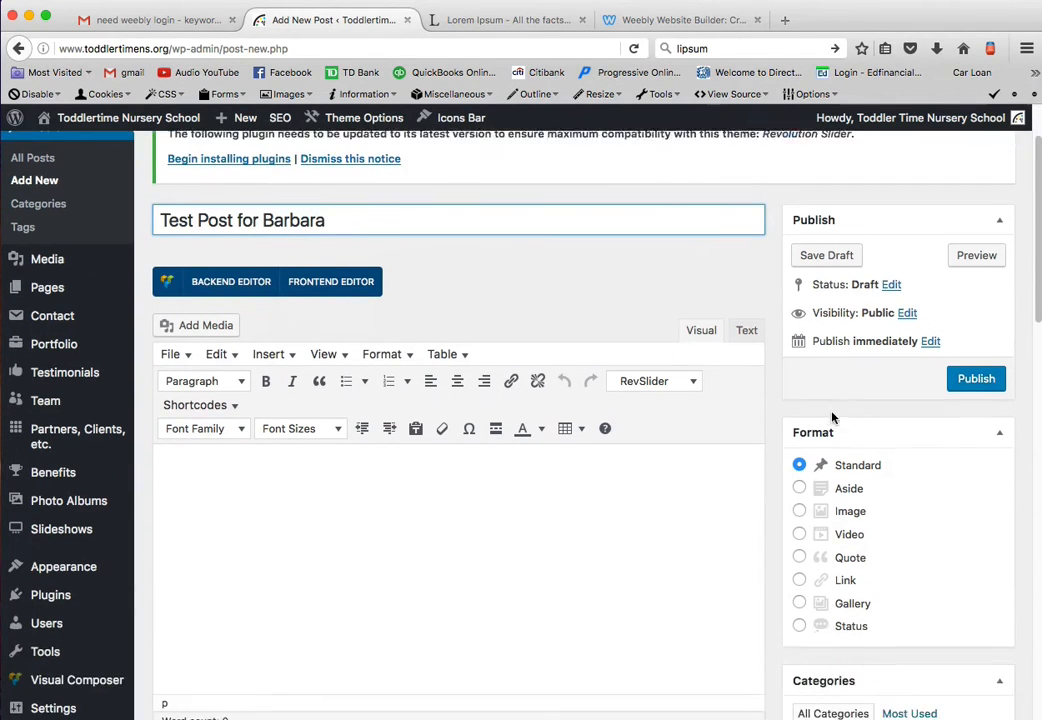
left_click(314, 475)
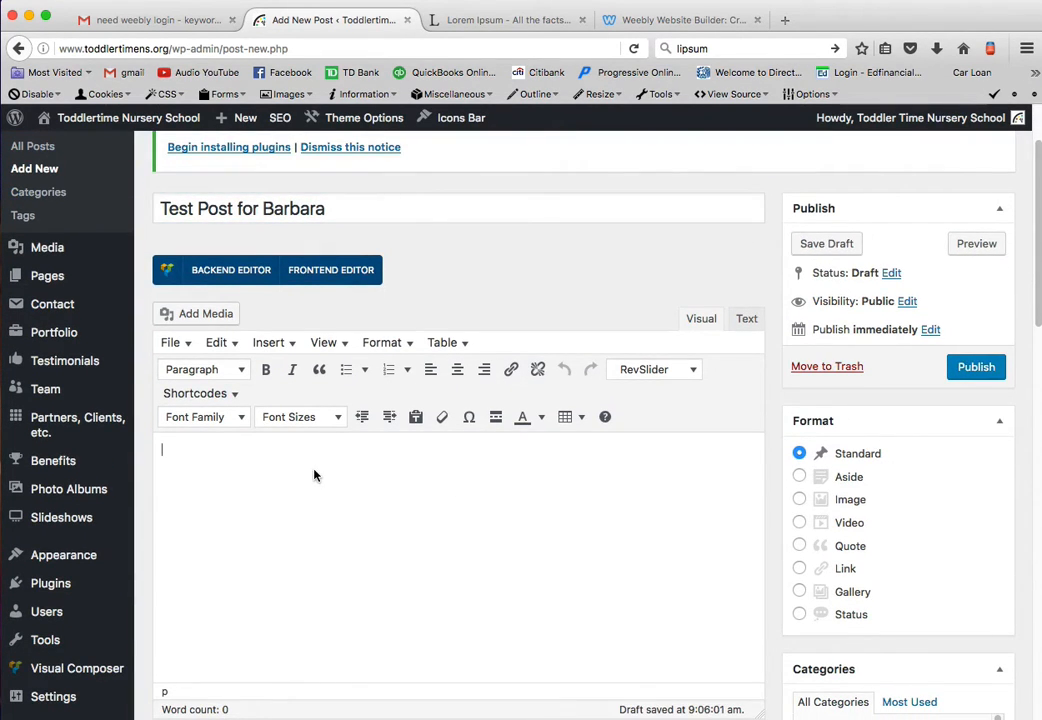
left_click(503, 20)
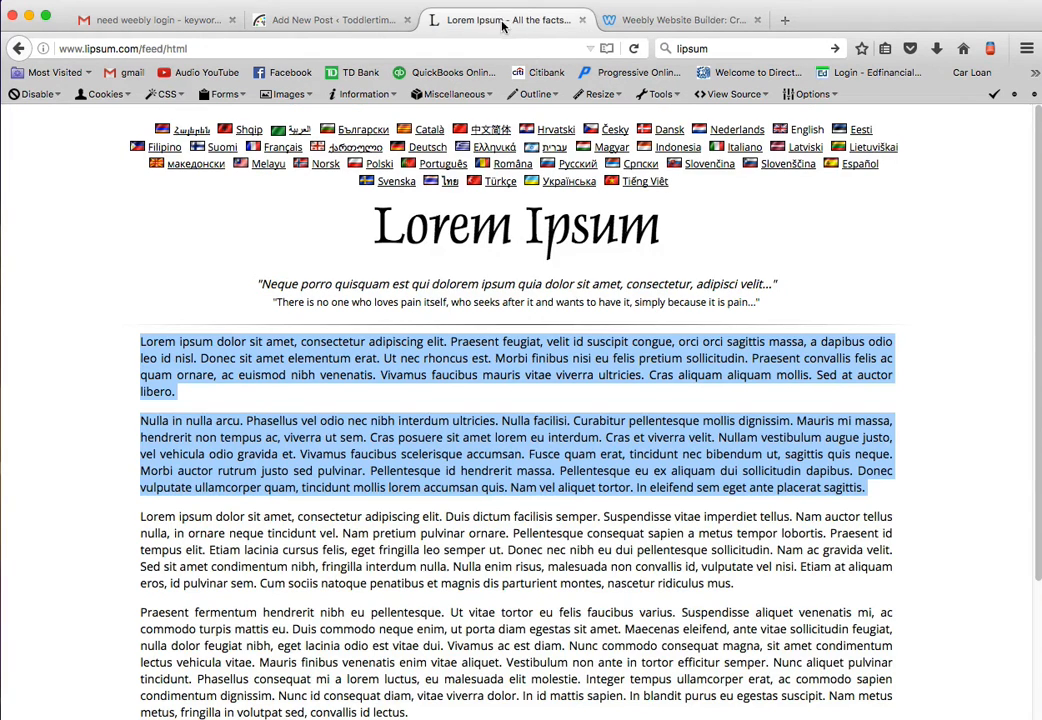
left_click(367, 24)
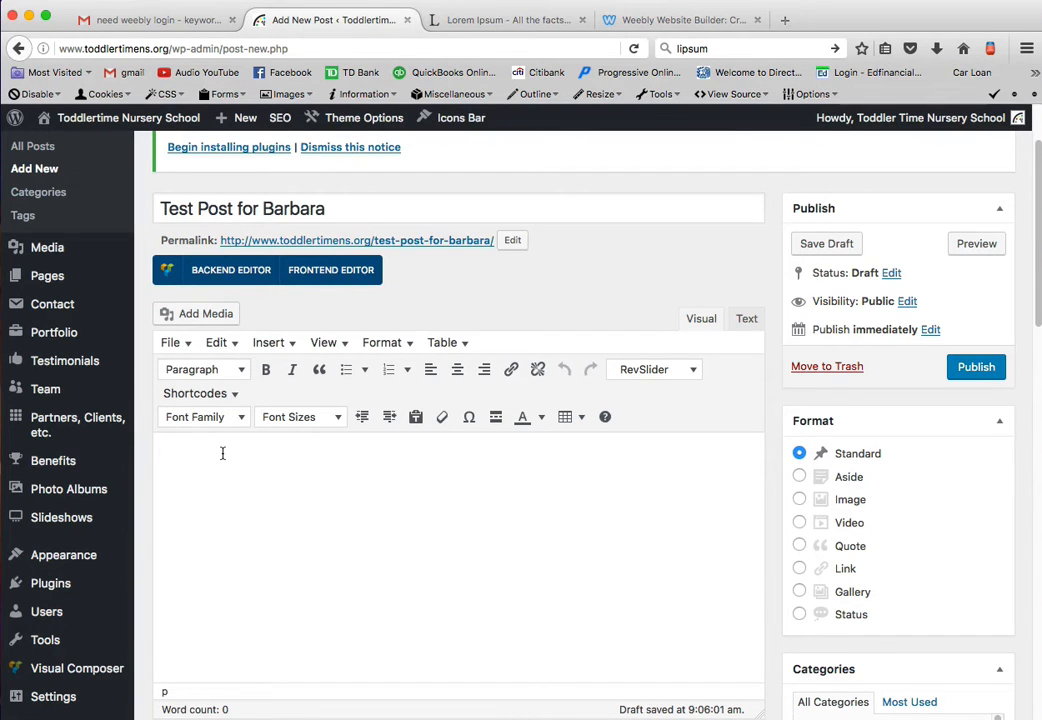
key("super+v")
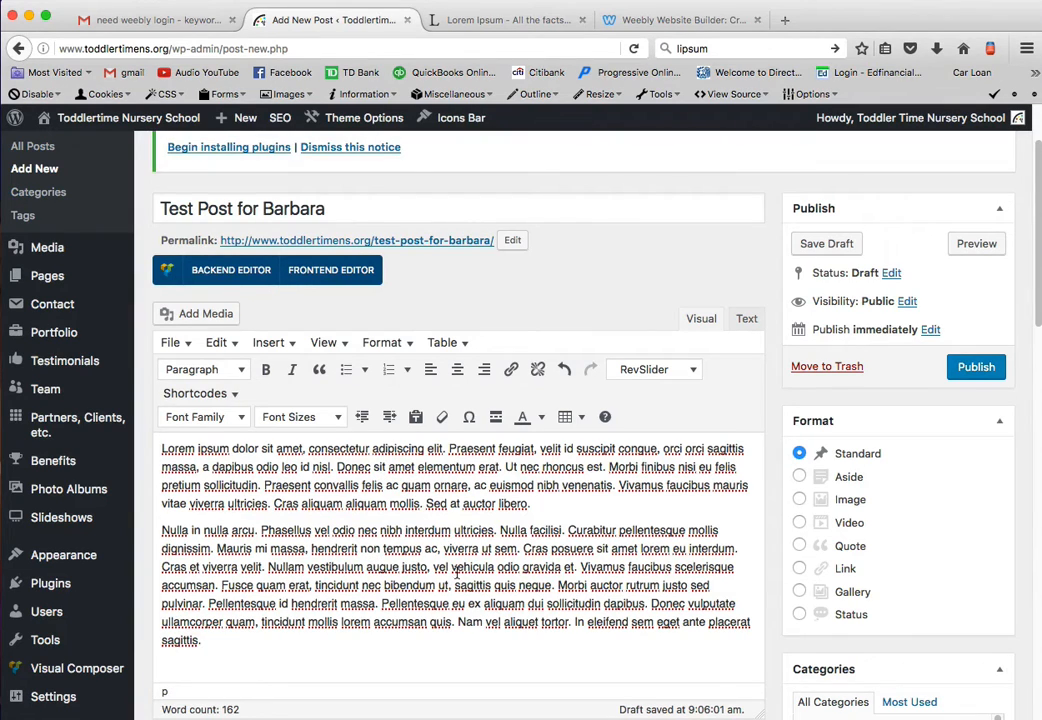
right_click(397, 531)
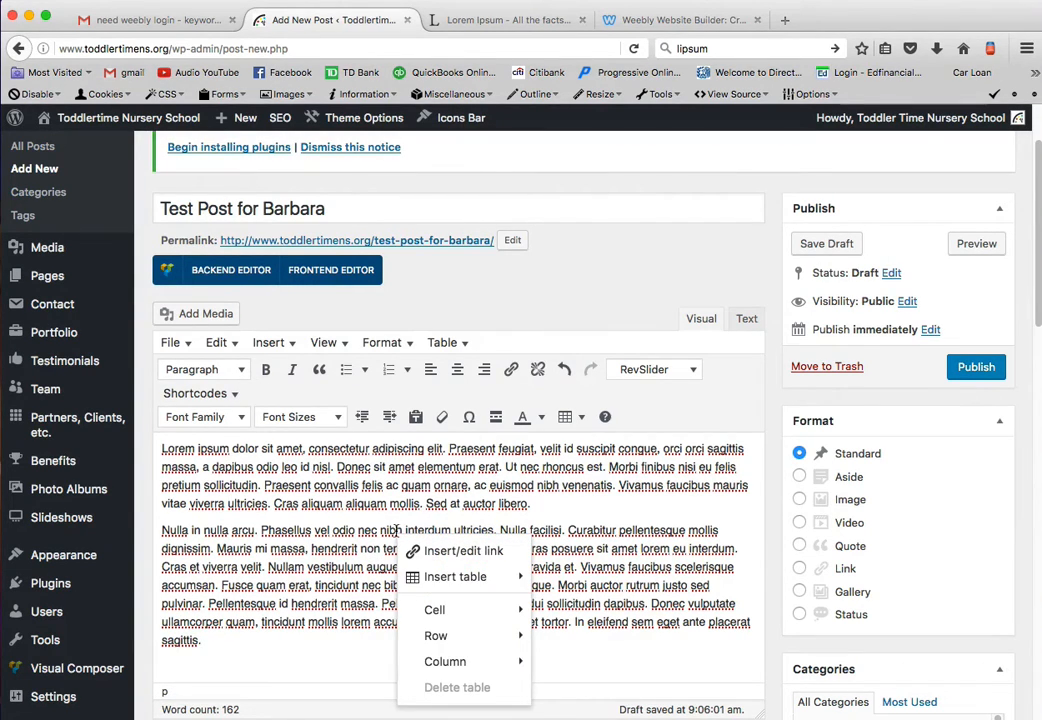
left_click(380, 531)
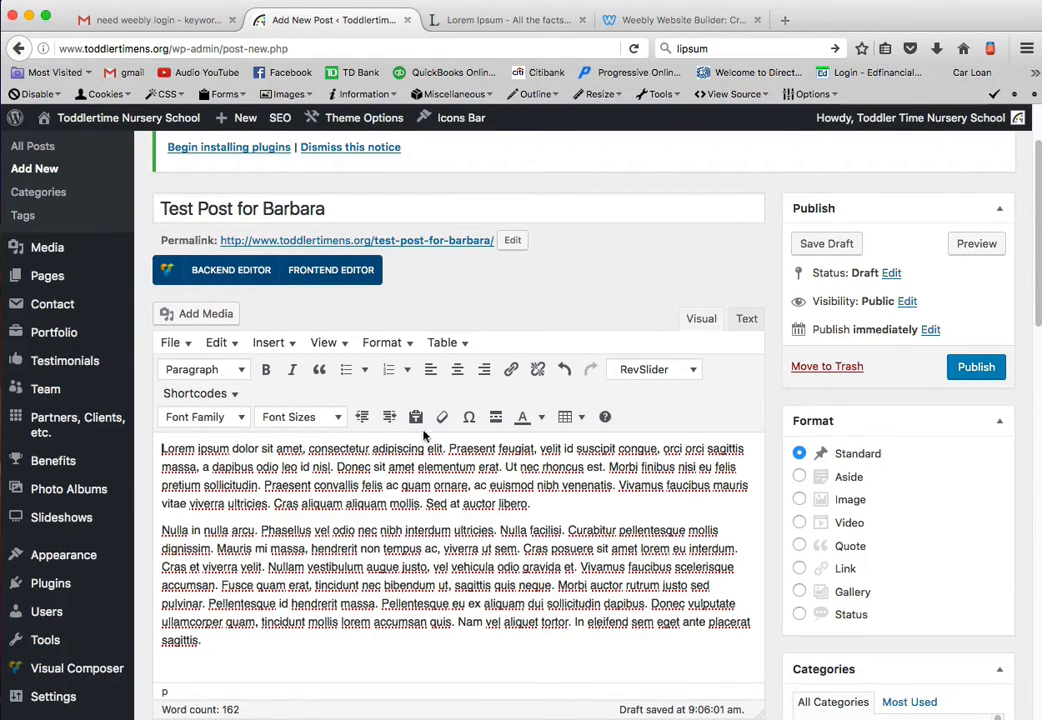
- Open the media insertion dialog from the post and upload the image glup.jpg from the Desktop
left_click(281, 343)
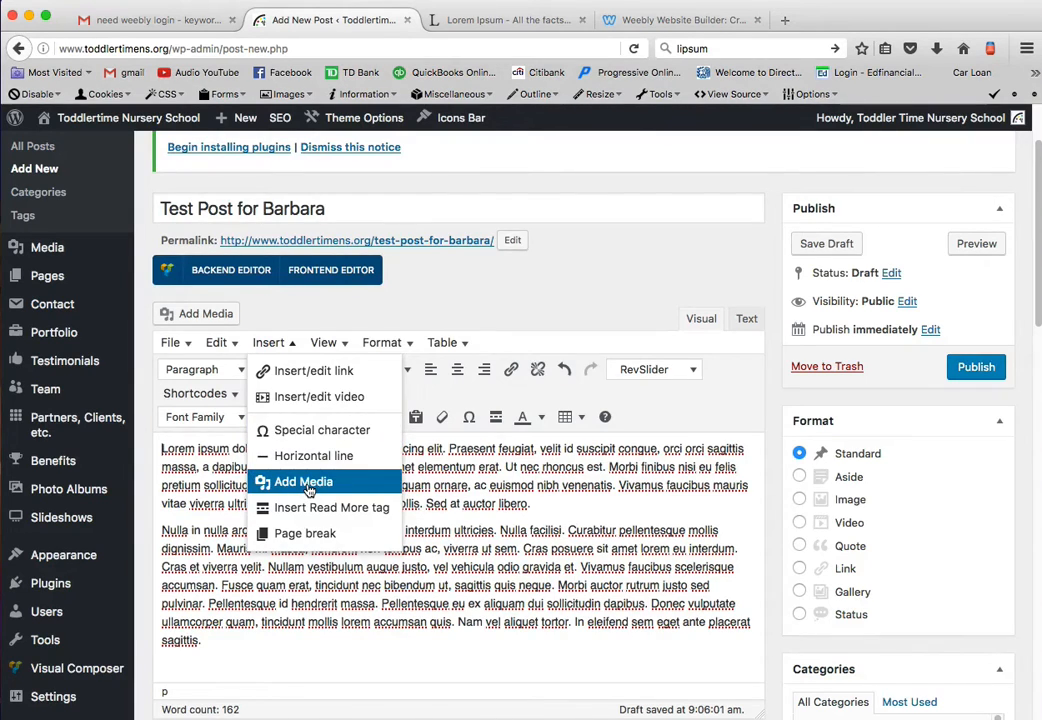
left_click(306, 482)
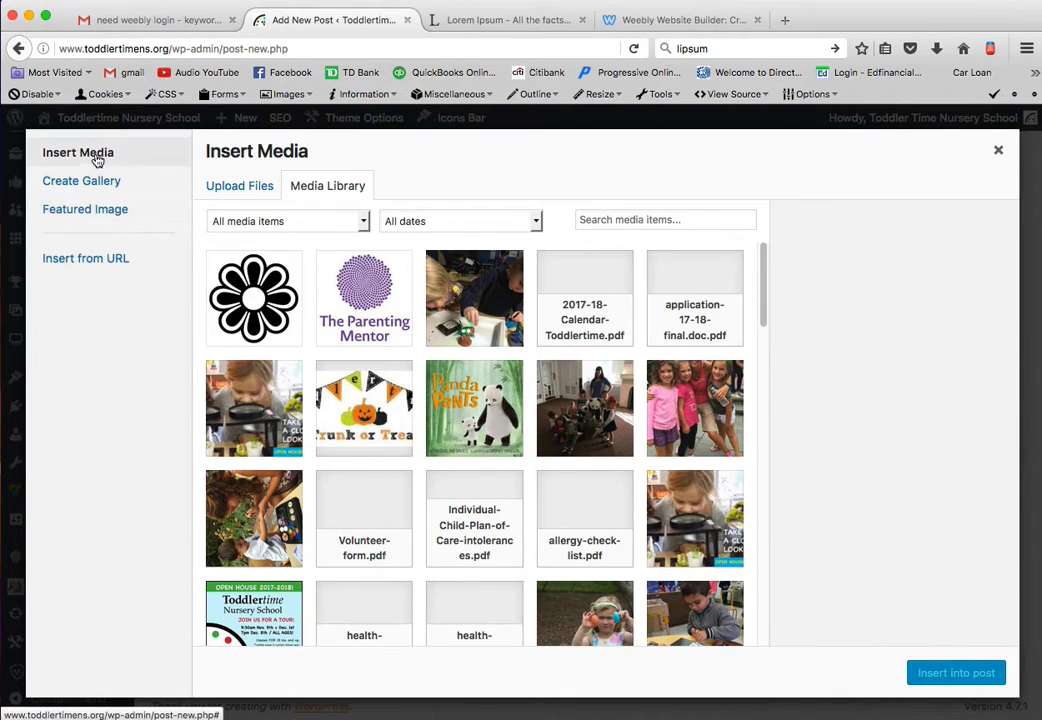
left_click(240, 189)
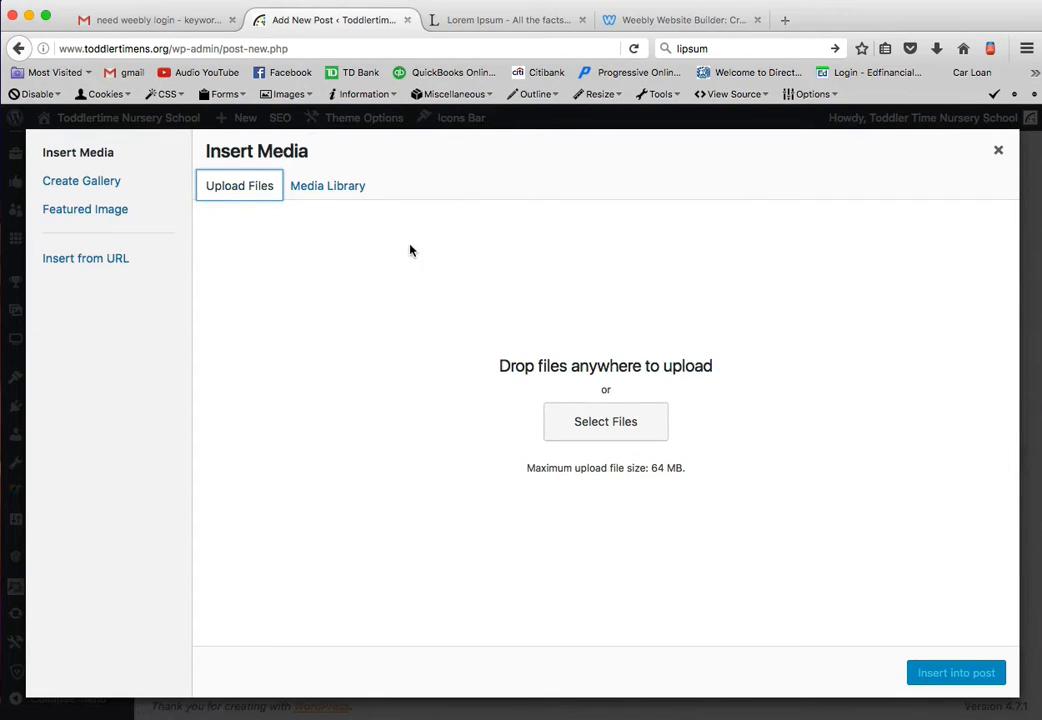
left_click(344, 186)
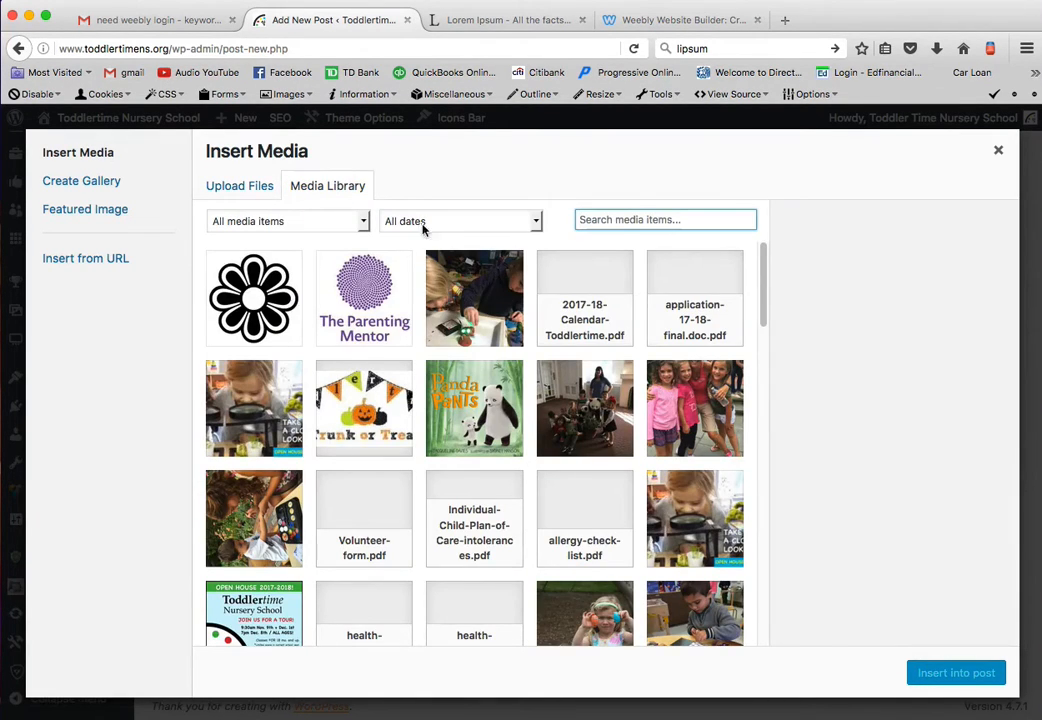
scroll(512, 409, "down", 2)
scroll(512, 409, "down", 5)
scroll(510, 412, "up", 8)
left_click(256, 186)
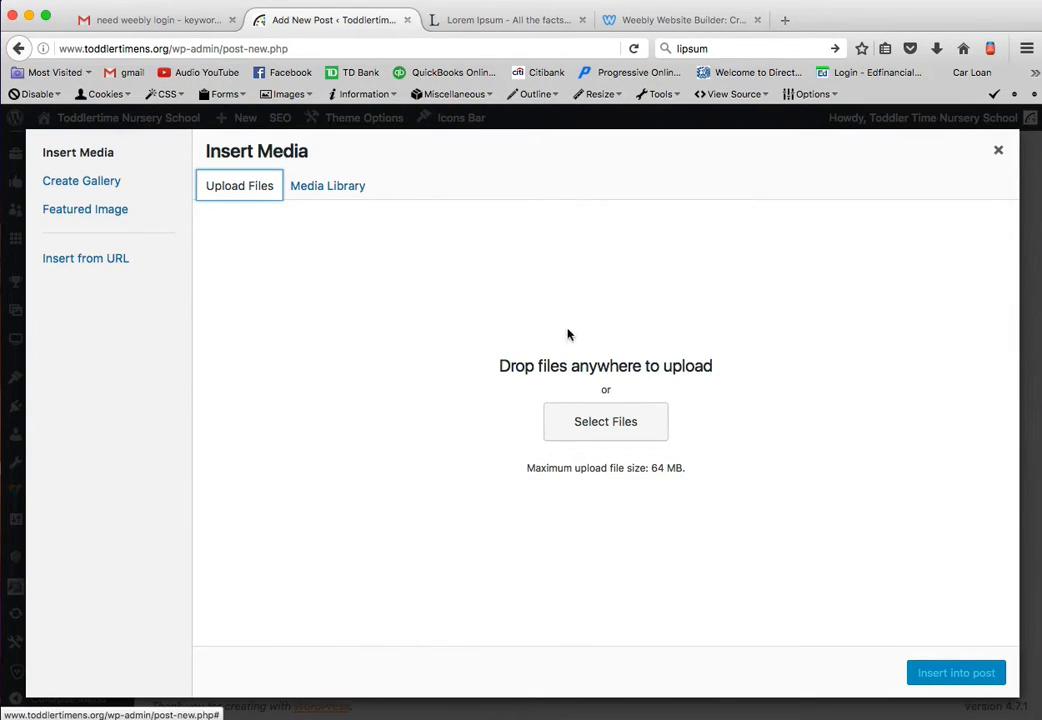
left_click(588, 427)
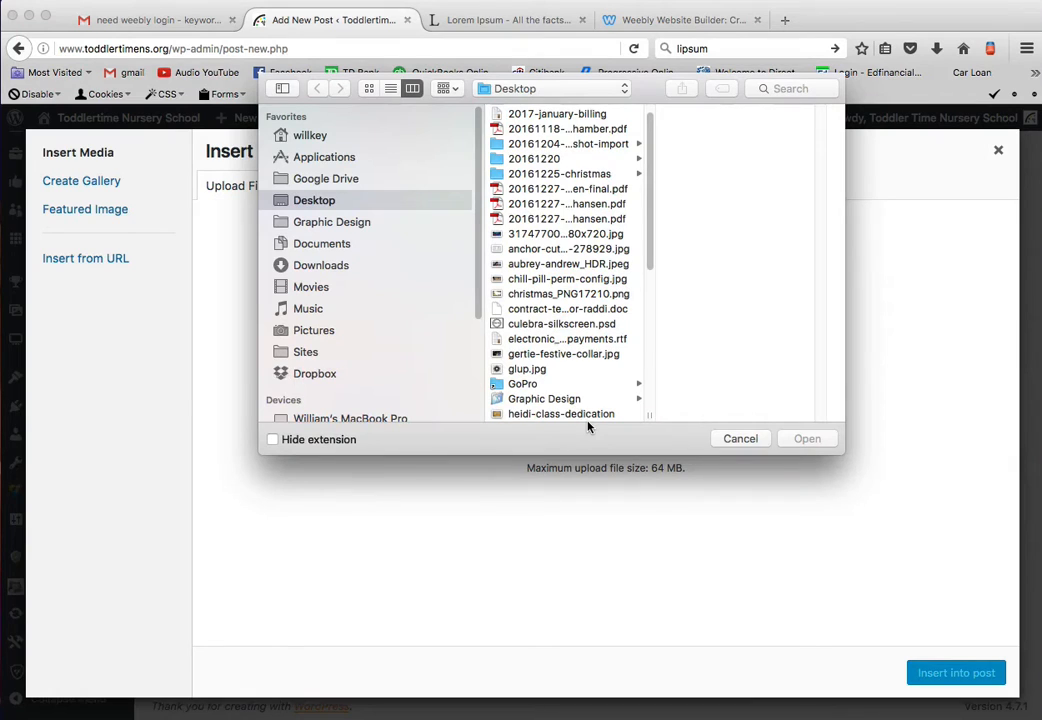
double_click(563, 370)
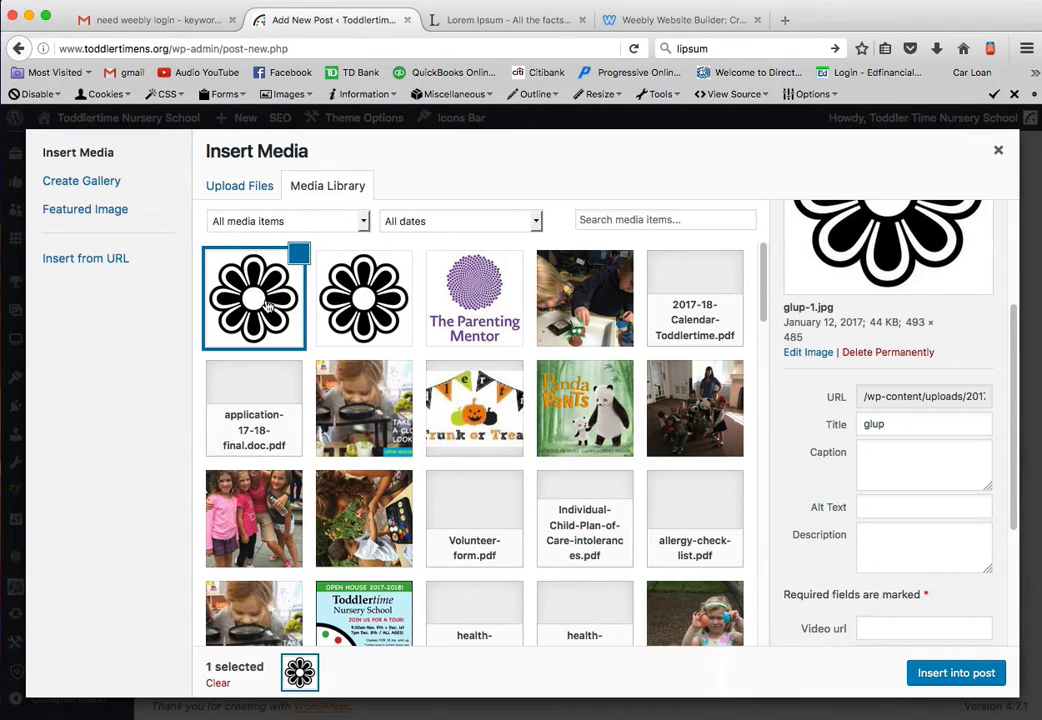
scroll(800, 430, "up", 2)
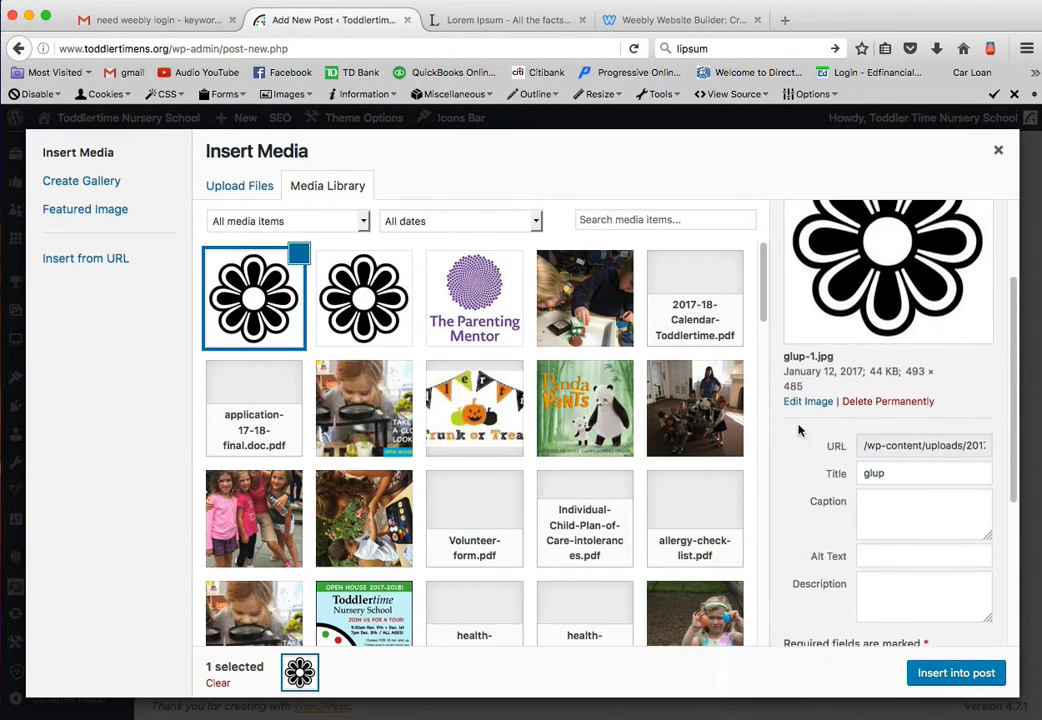
scroll(810, 428, "up", 1)
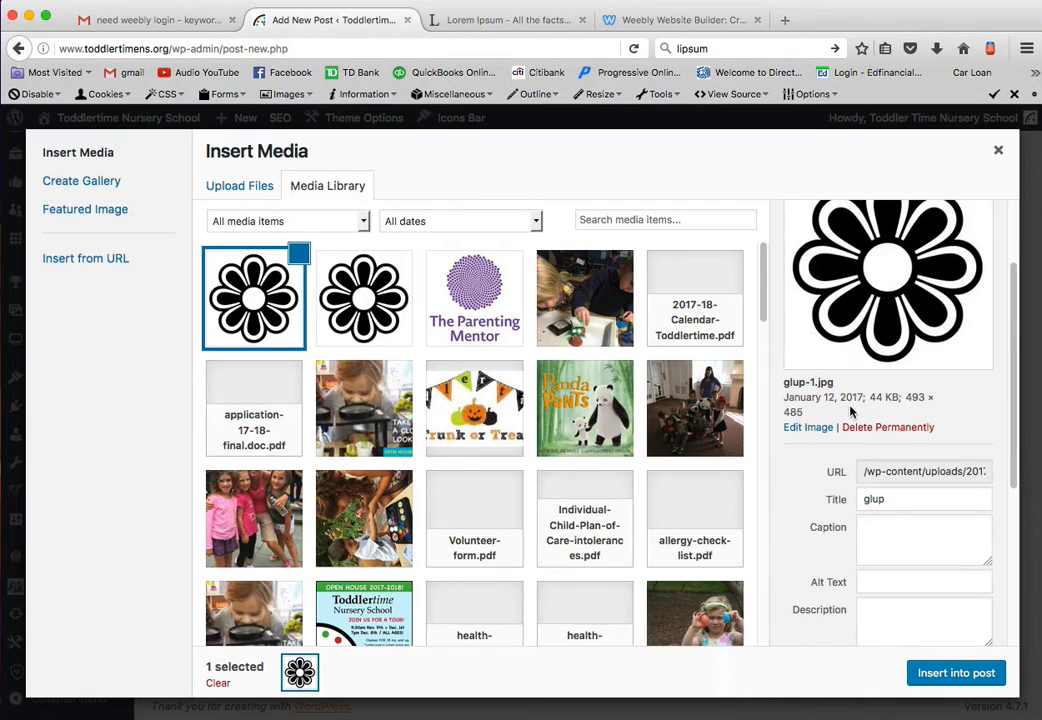
scroll(830, 422, "down", 1)
scroll(846, 424, "down", 5)
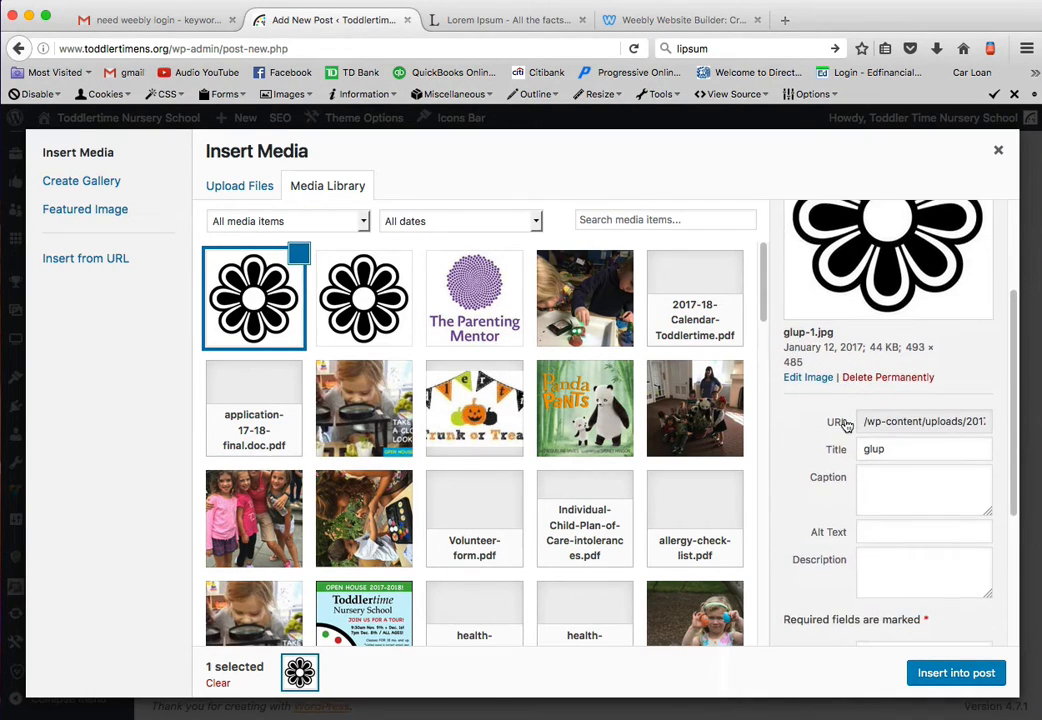
scroll(845, 428, "down", 2)
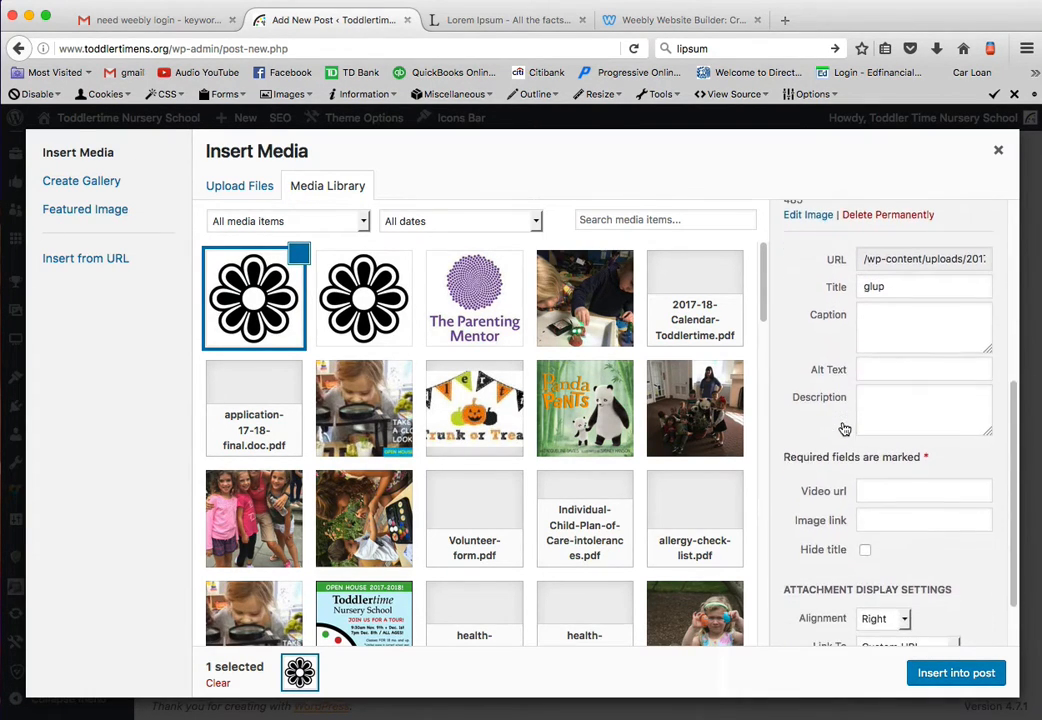
left_click(872, 369)
scroll(877, 414, "down", 3)
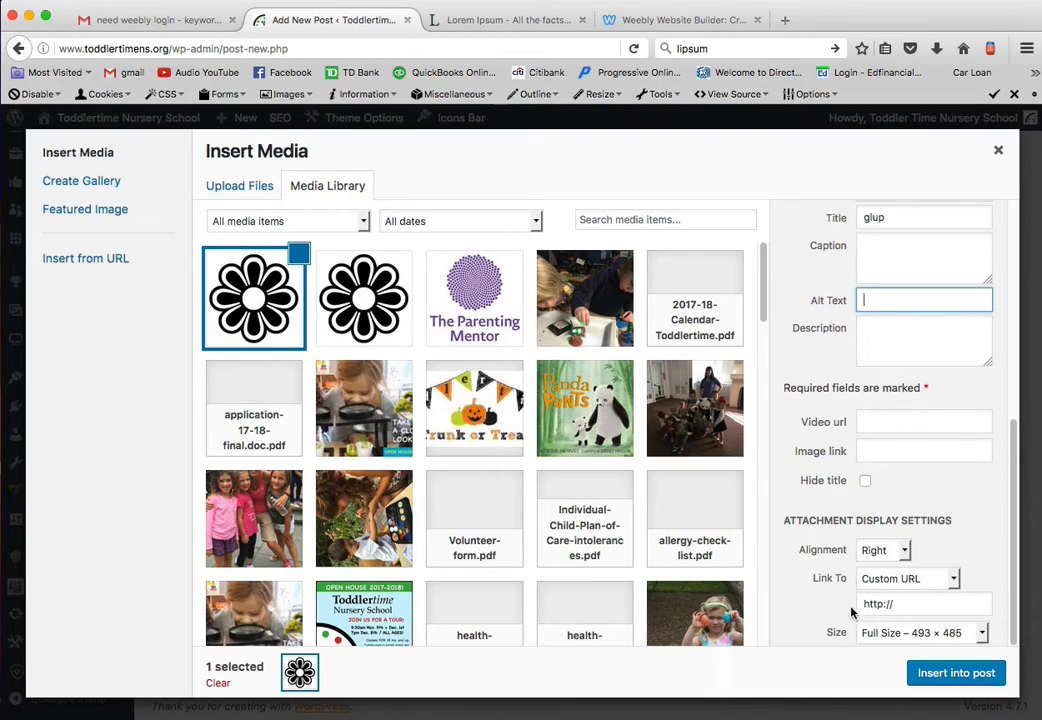
left_click(908, 604)
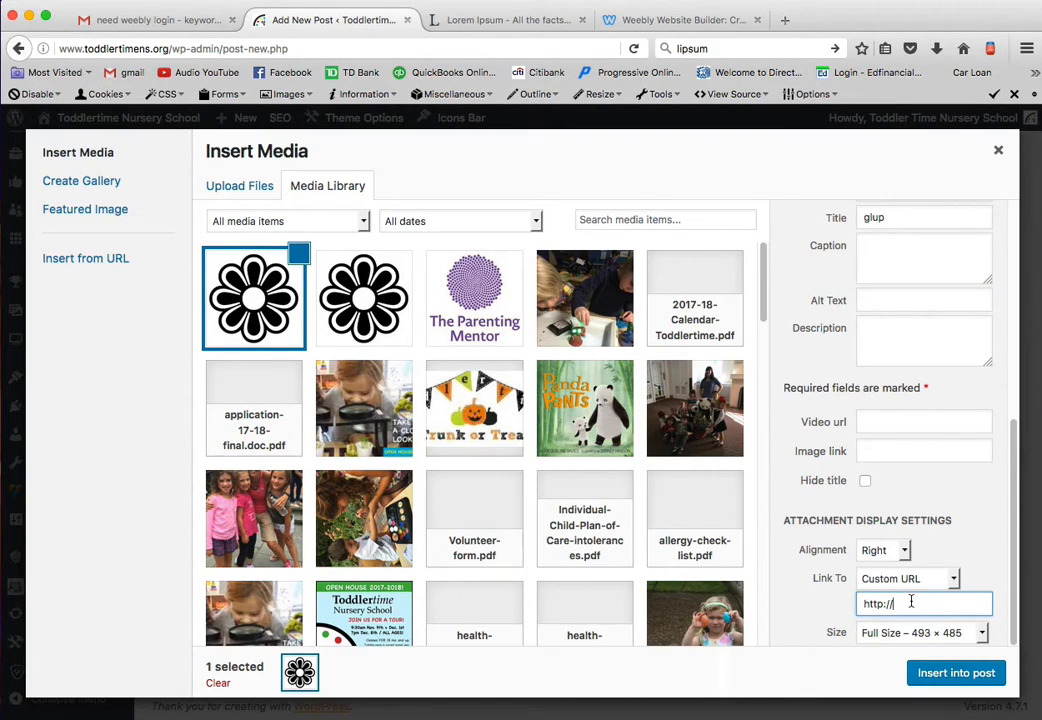
type("www.toddlertimens.org")
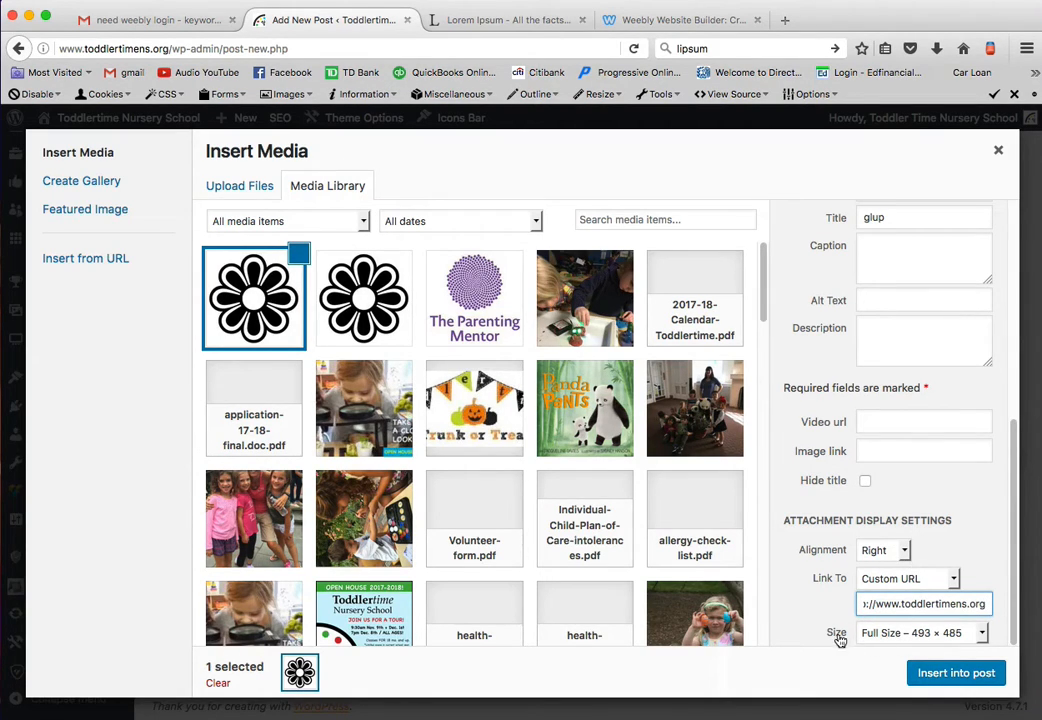
- Choose Full Size – 493 × 485 and Right alignment for the flower image
left_click(942, 634)
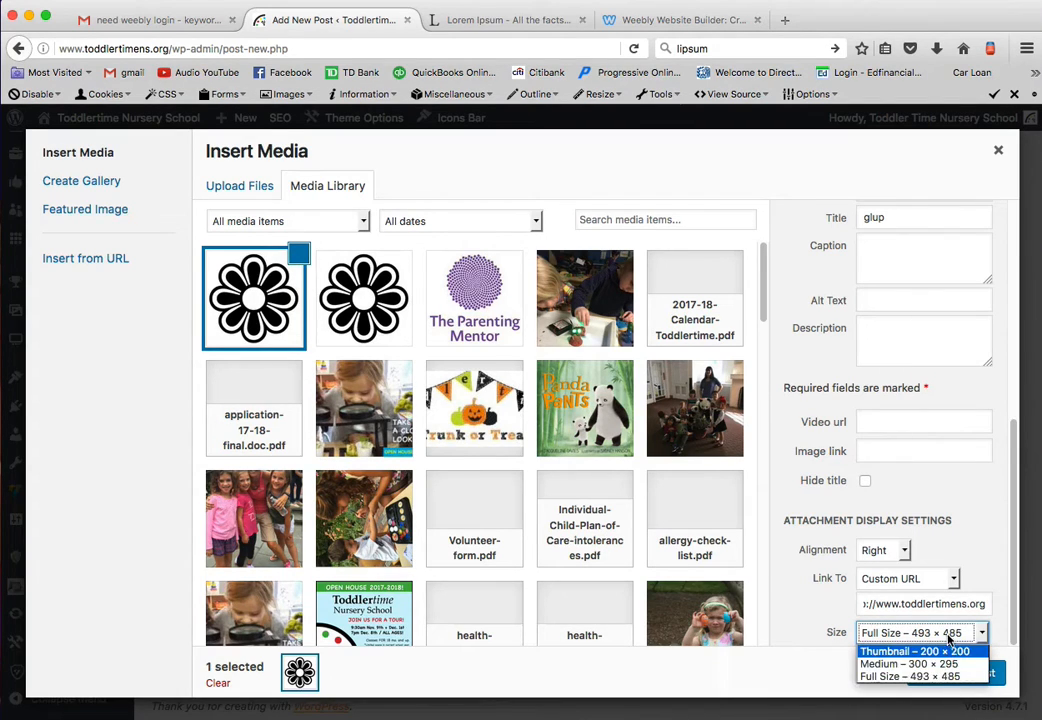
left_click(950, 634)
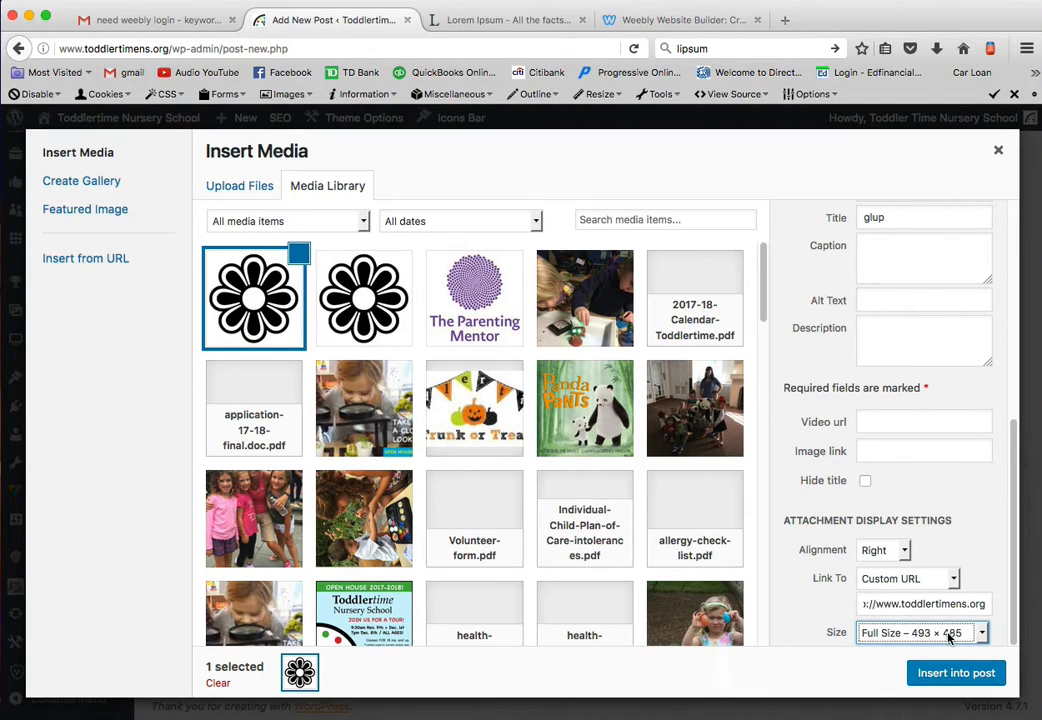
left_click(904, 551)
left_click(901, 595)
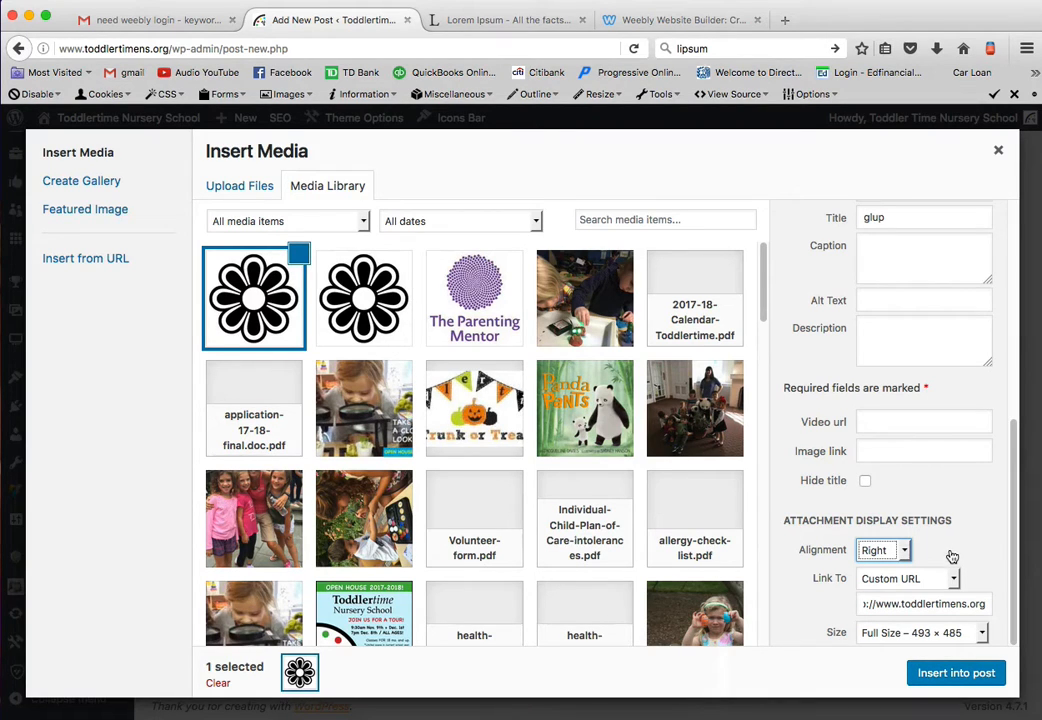
scroll(951, 555, "up", 3)
scroll(951, 561, "up", 5)
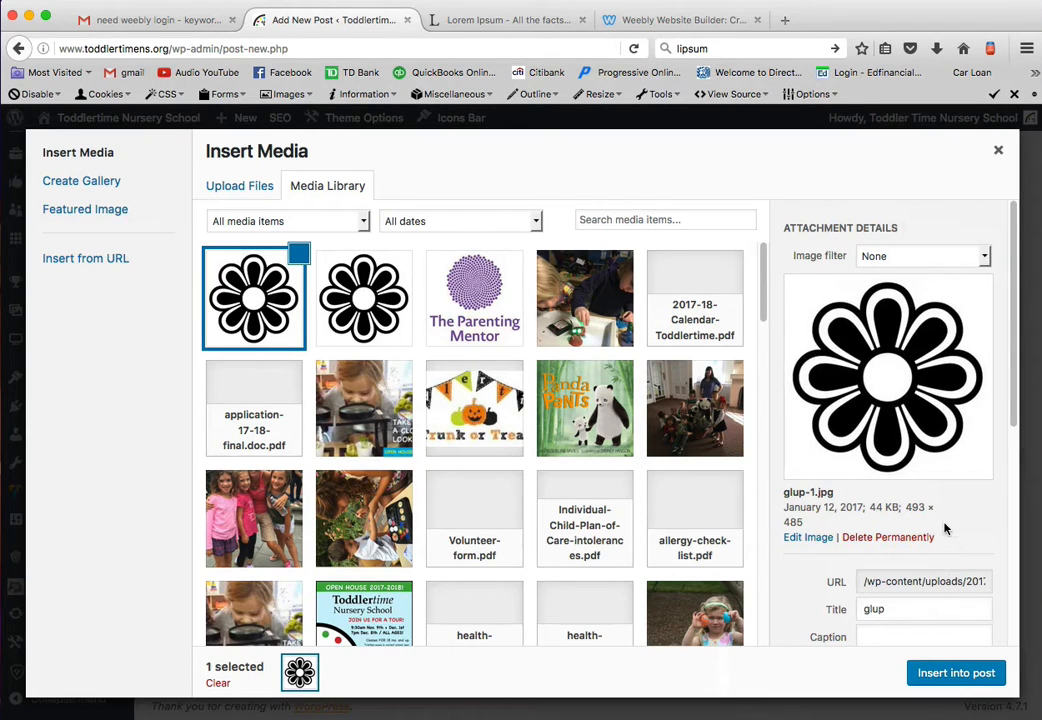
scroll(946, 529, "down", 8)
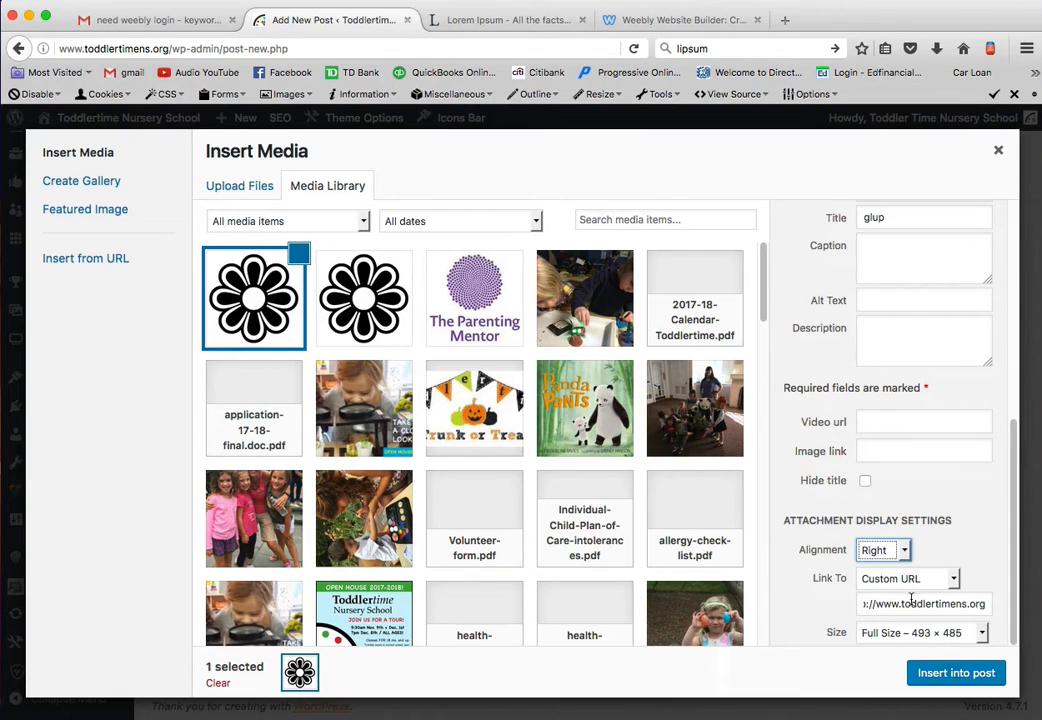
scroll(928, 523, "up", 5)
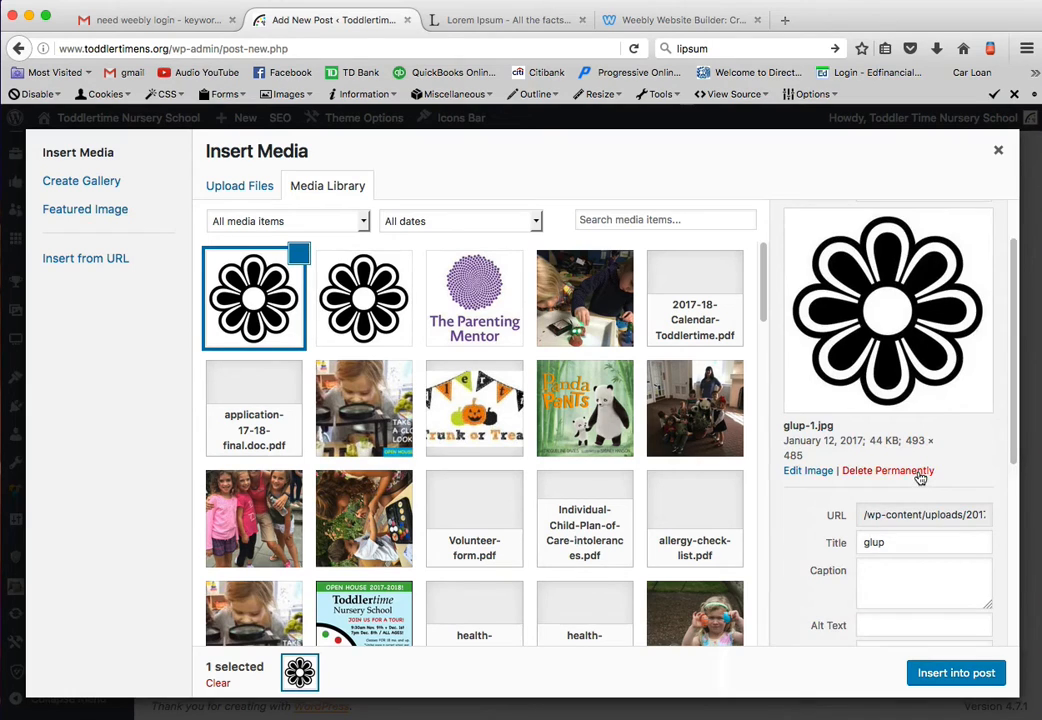
- Insert the flower image into the post and shrink it proportionally to a little over half its width
scroll(918, 476, "down", 5)
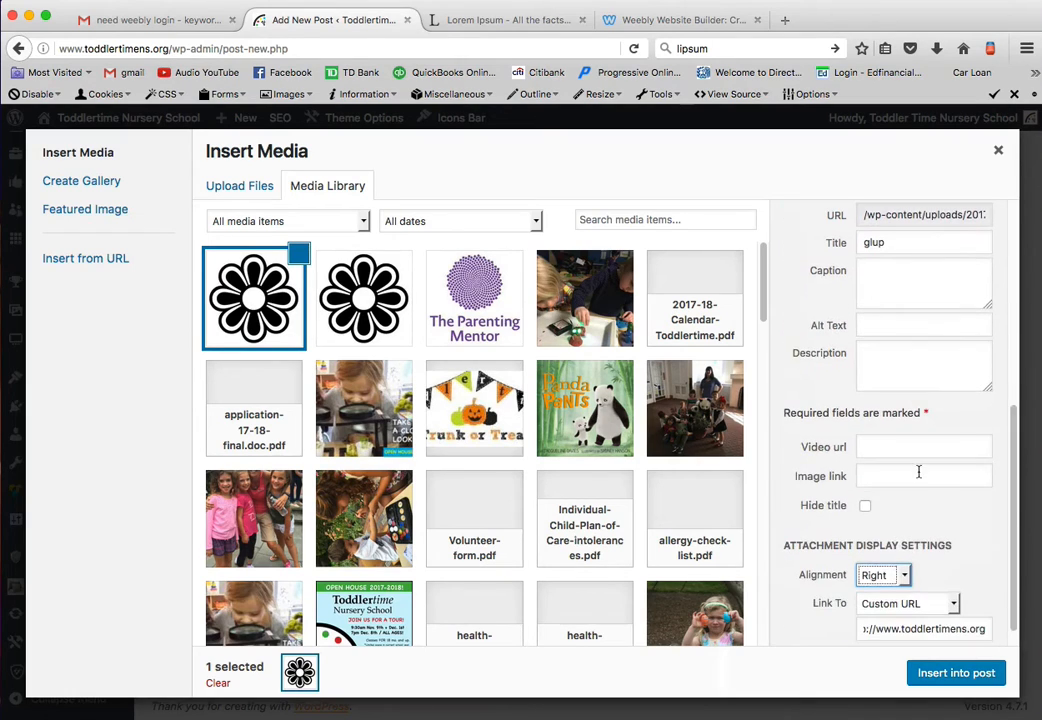
left_click(948, 673)
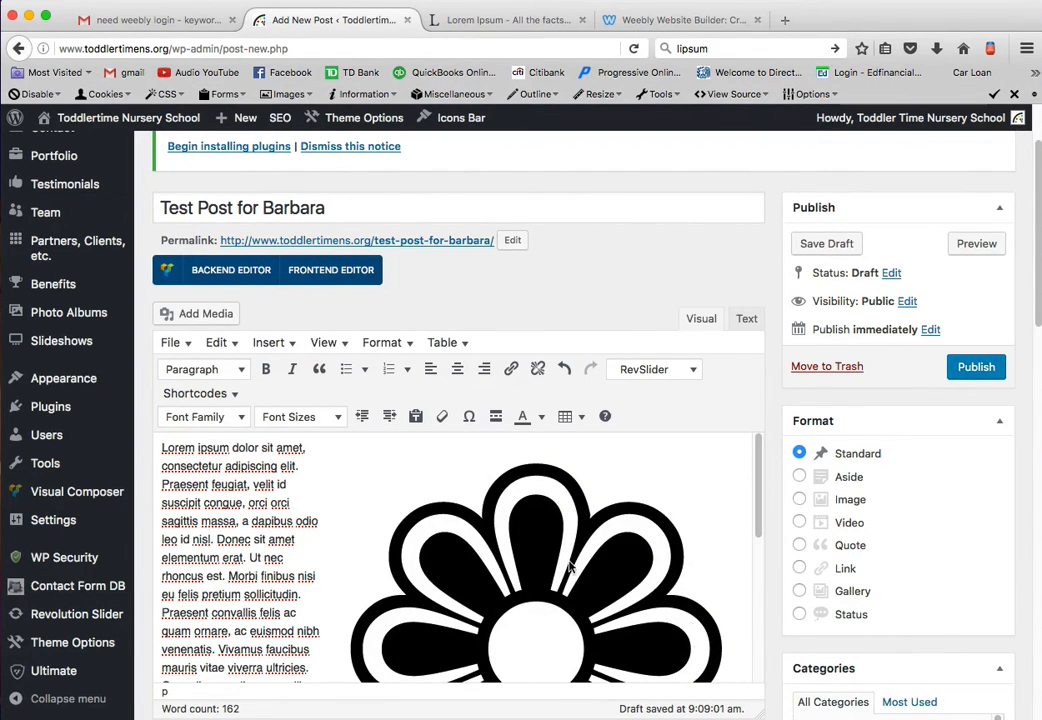
left_click(543, 507)
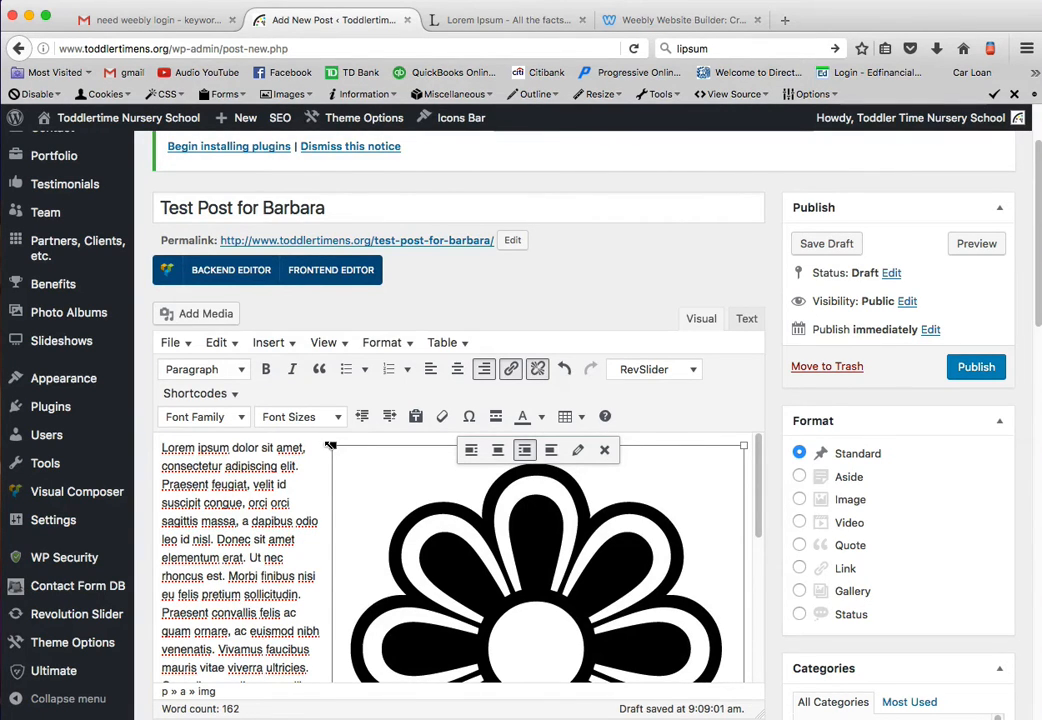
left_click_drag(332, 447, 505, 615)
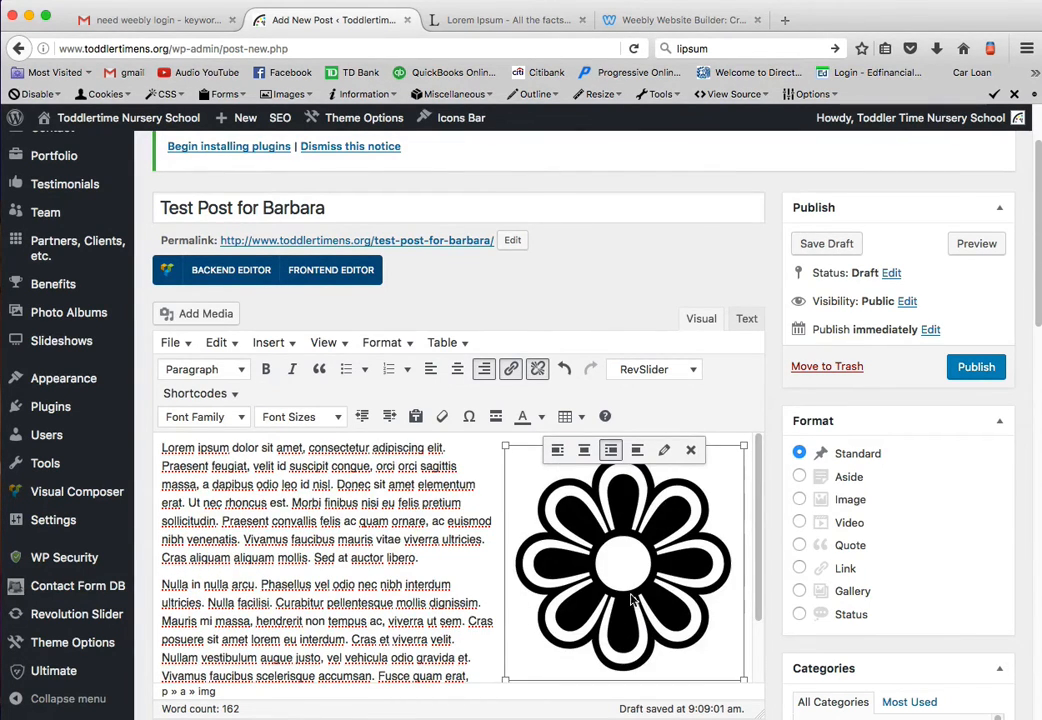
left_click(495, 530)
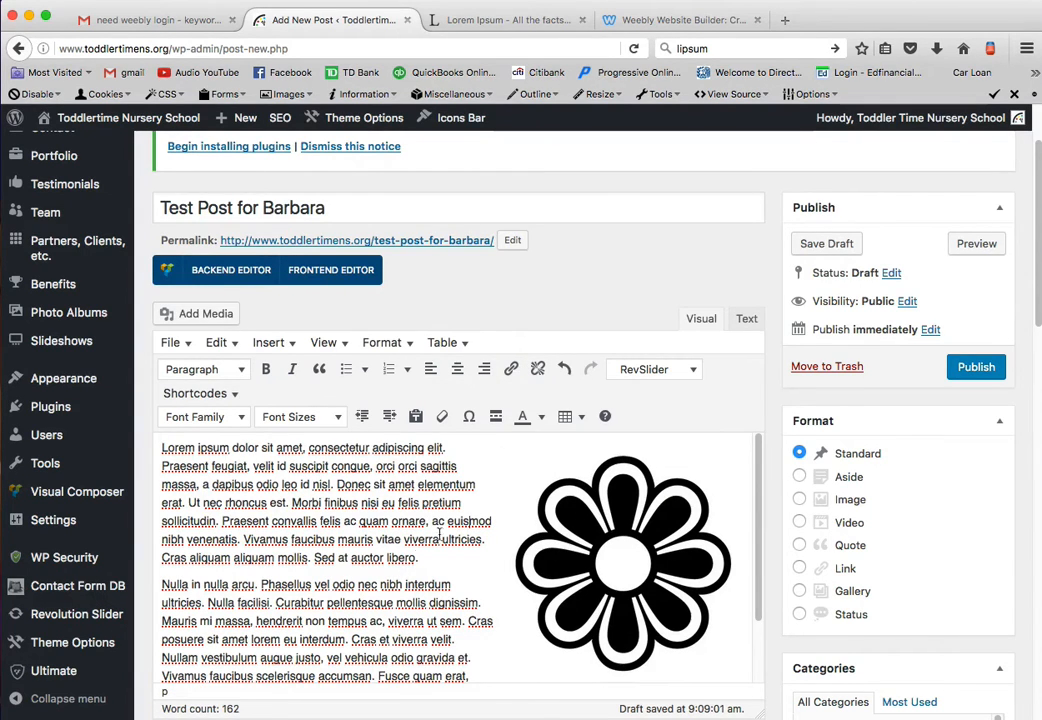
scroll(575, 550, "up", 1)
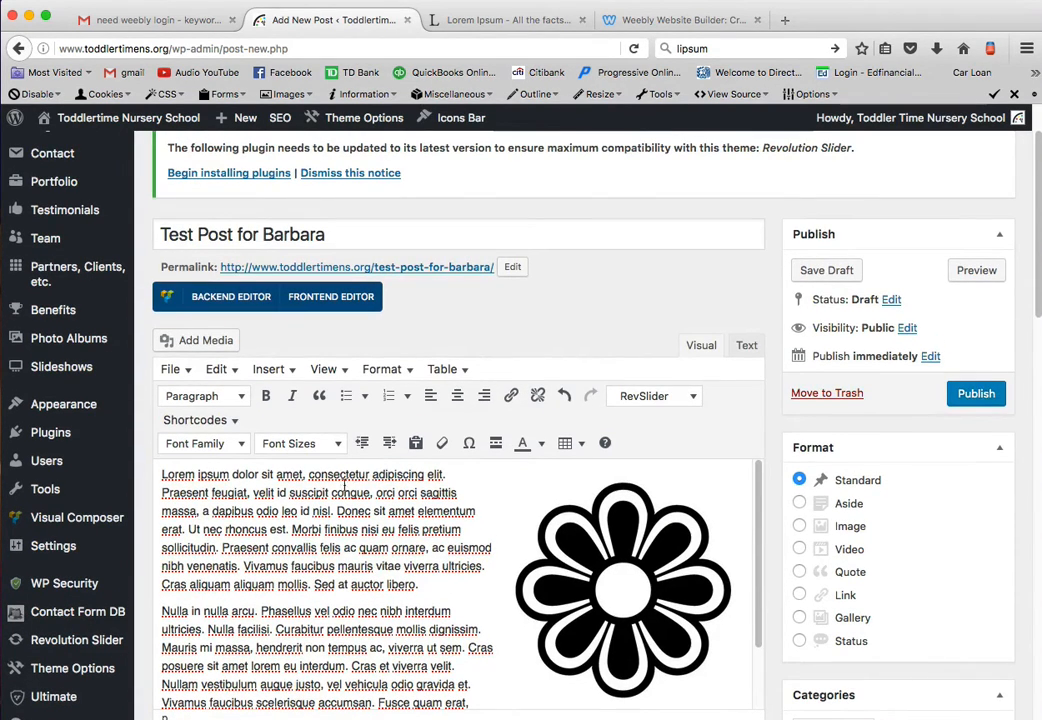
double_click(338, 474)
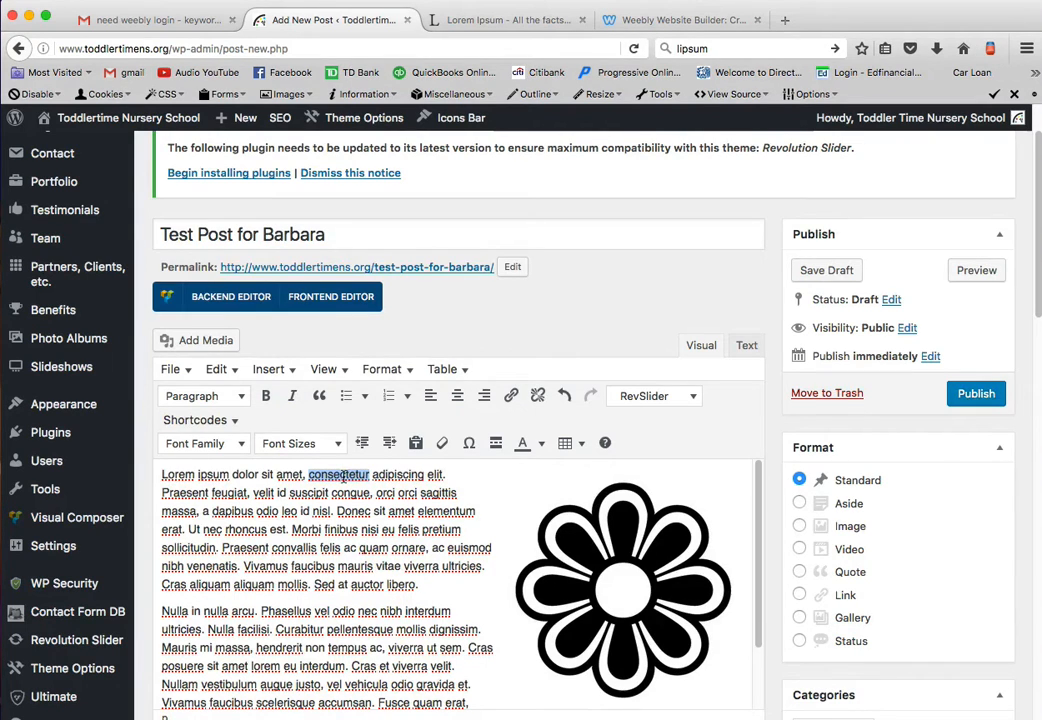
left_click(510, 396)
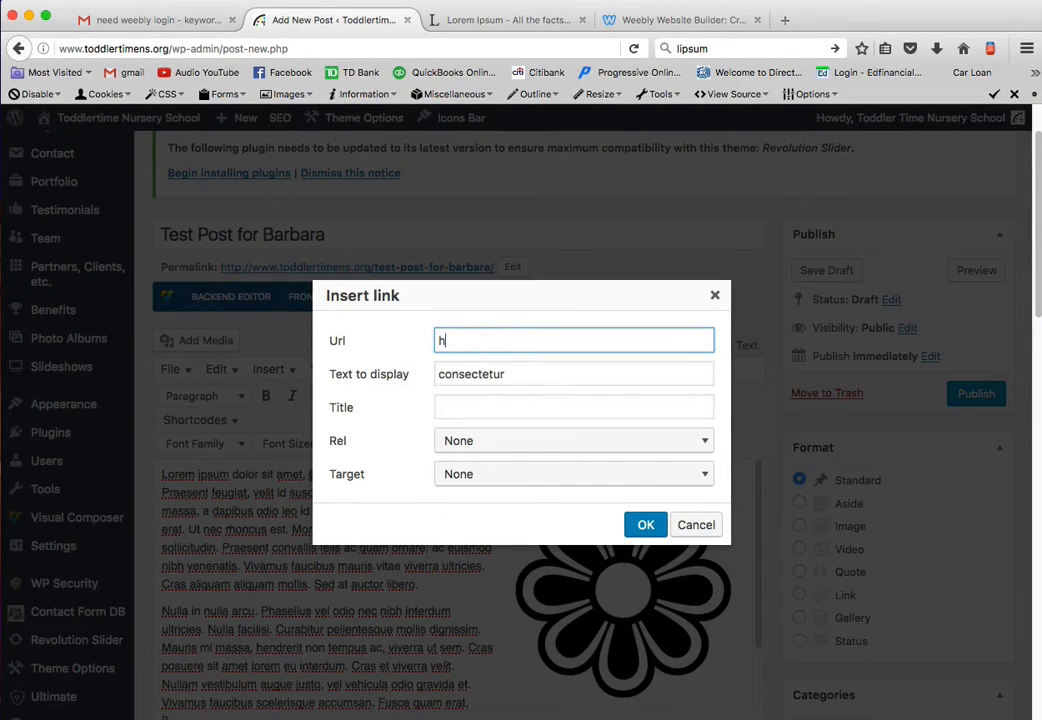
type("www.toddlertimens.org")
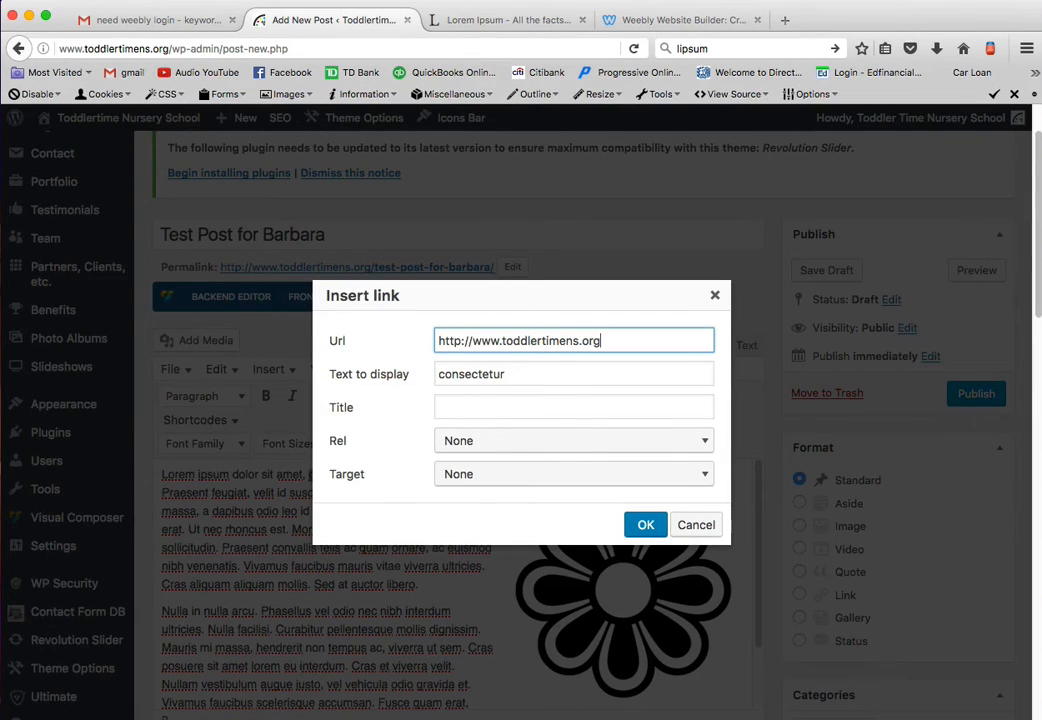
left_click(460, 475)
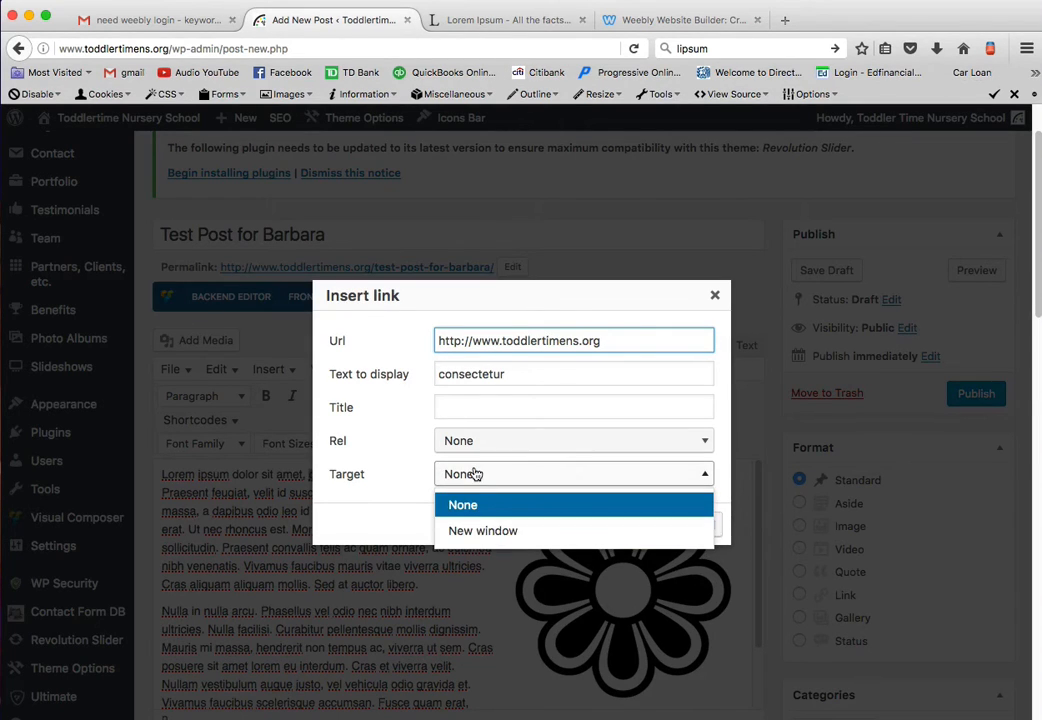
left_click(476, 474)
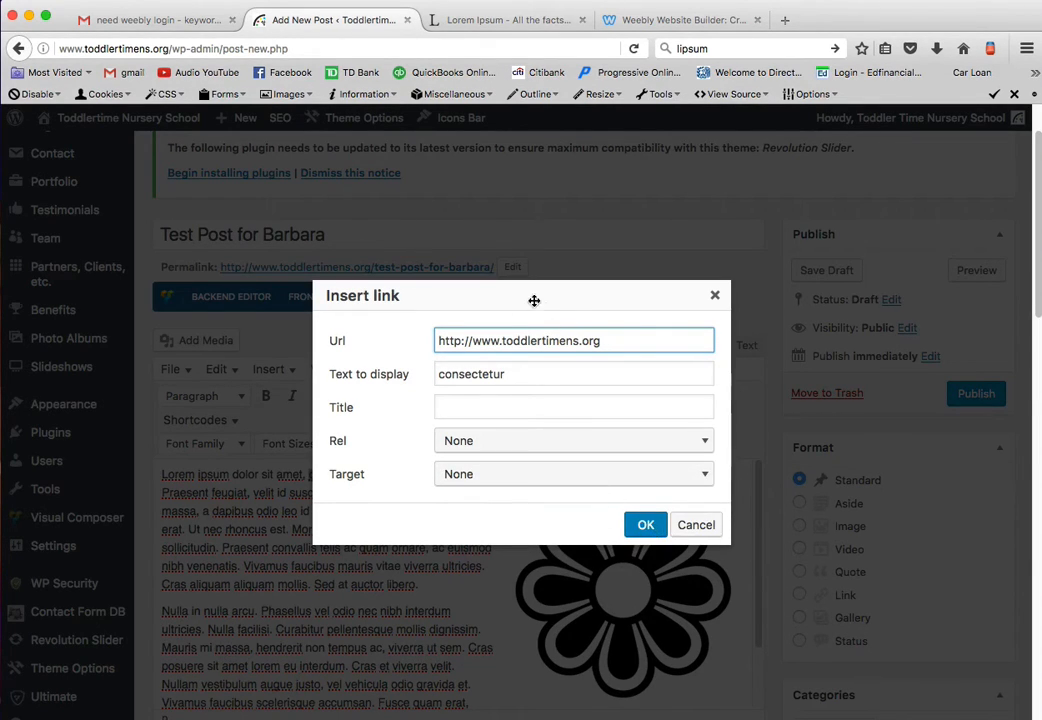
left_click(646, 526)
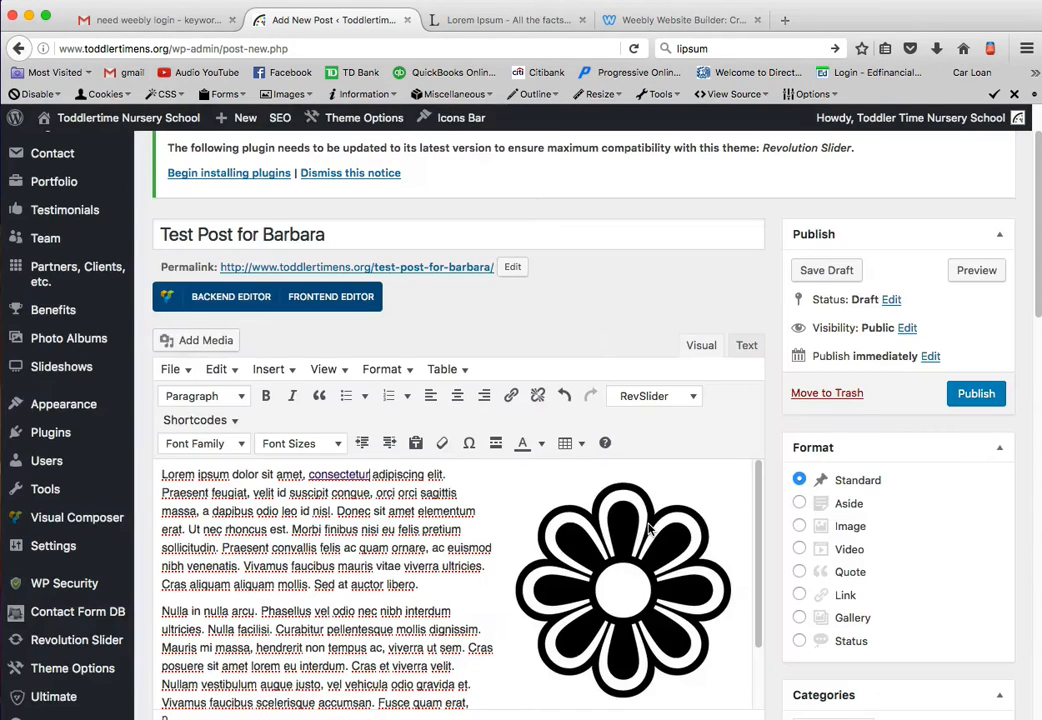
- Copy "Lorem ipsum" from the start of the body and paste it as its own line above the first paragraph
left_click(229, 476, "shift")
key("super+c")
left_click(172, 475)
key("Return")
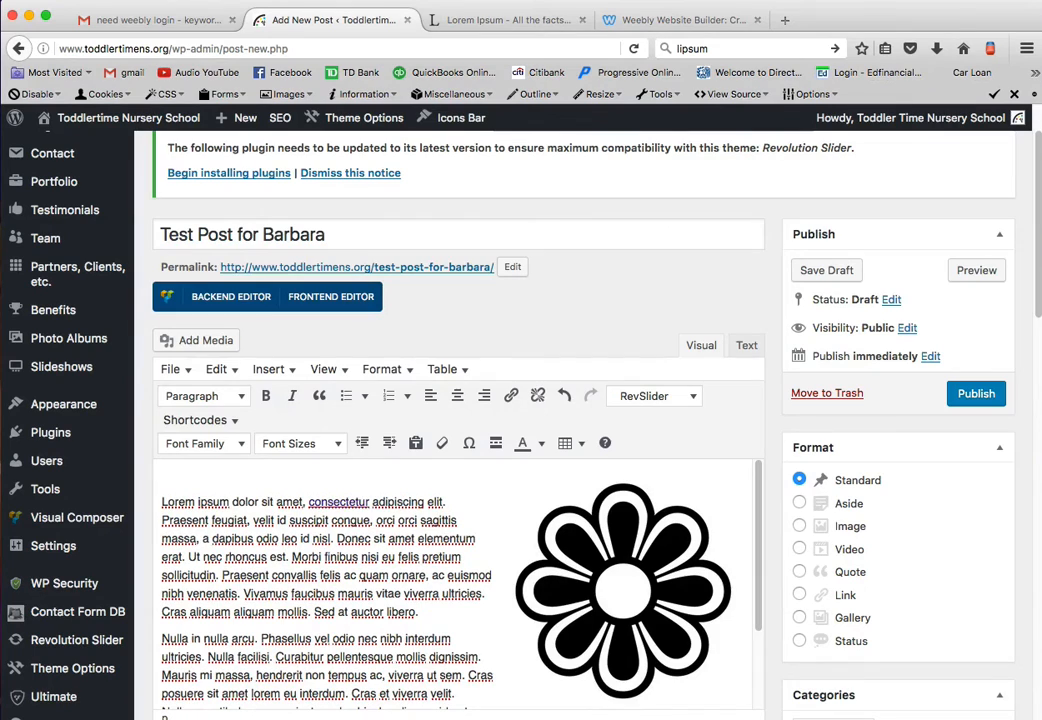
key("super+v")
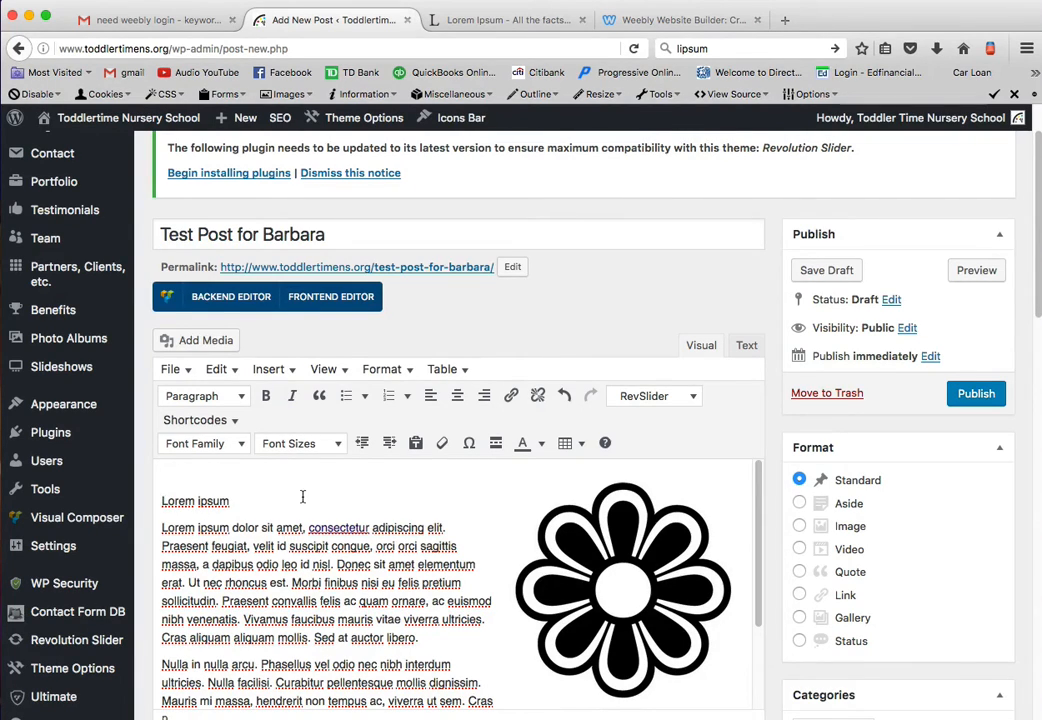
key("BackSpace")
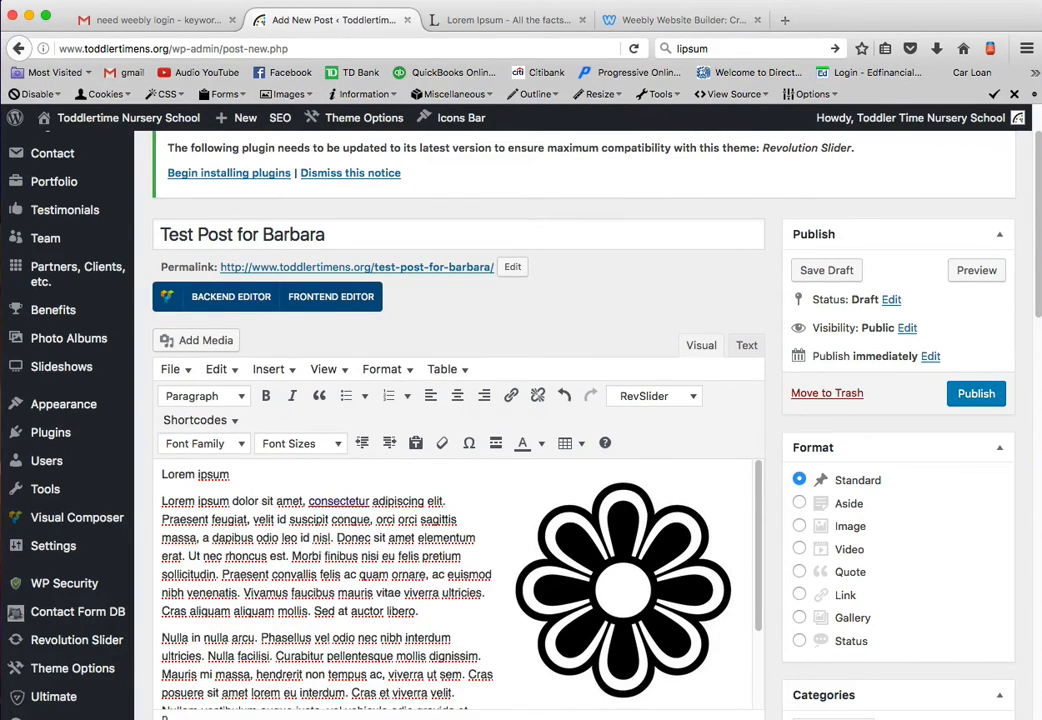
- Format the "Lorem ipsum" line above the first paragraph as Heading 2
triple_click(228, 474)
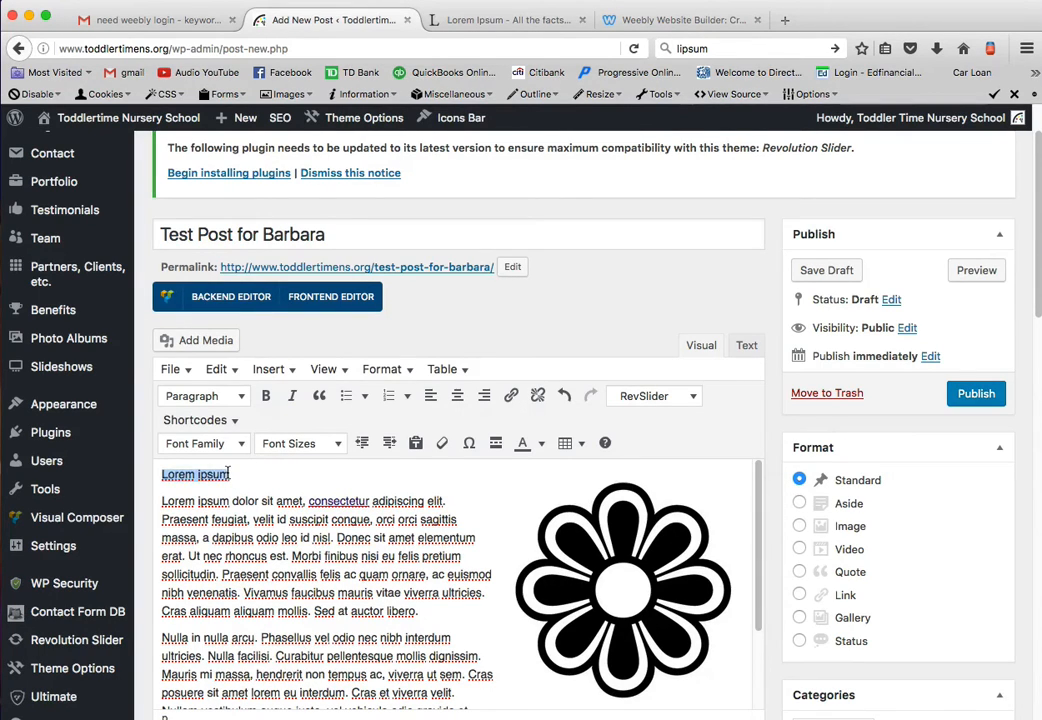
left_click(213, 398)
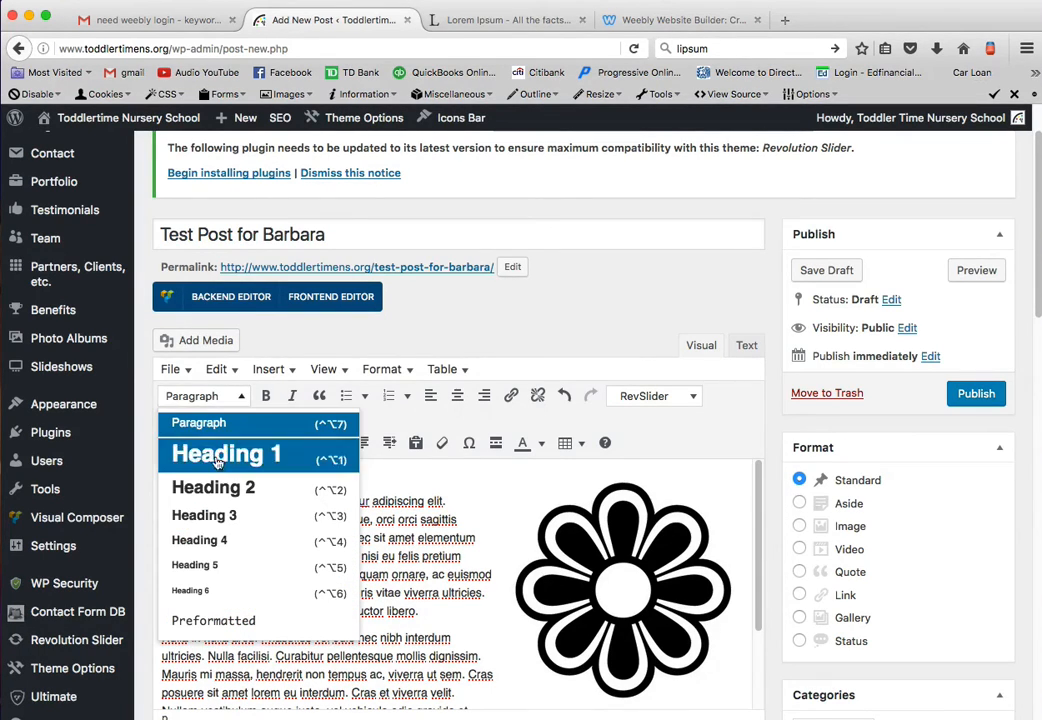
left_click(234, 491)
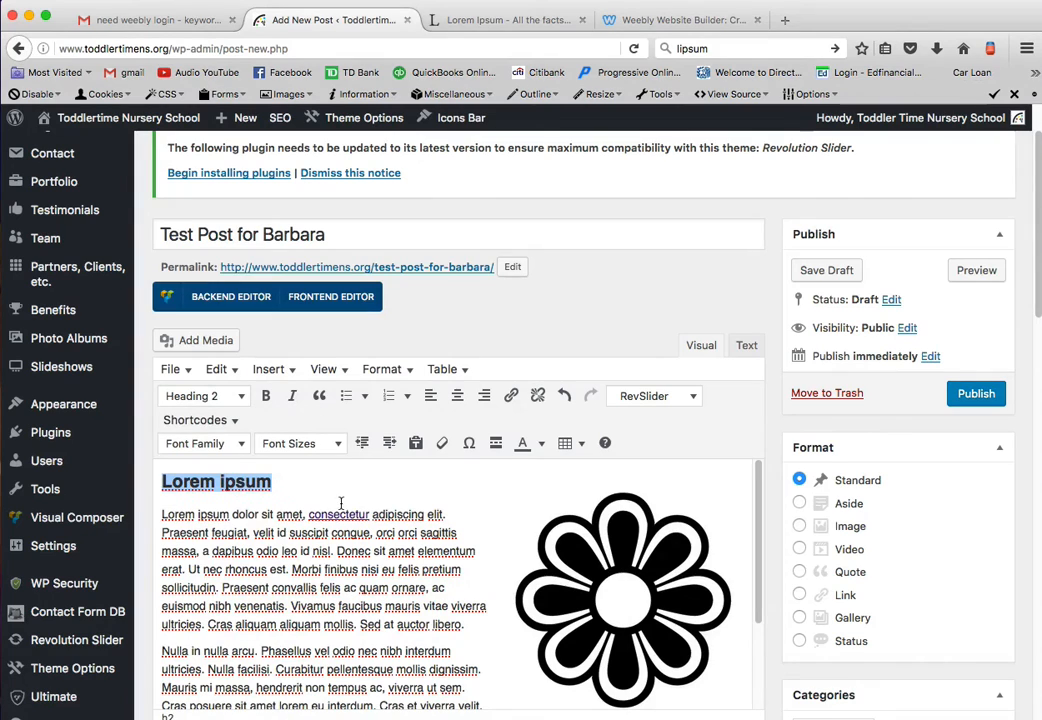
- Look over the post's body and save the post as a draft
scroll(598, 571, "down", 3)
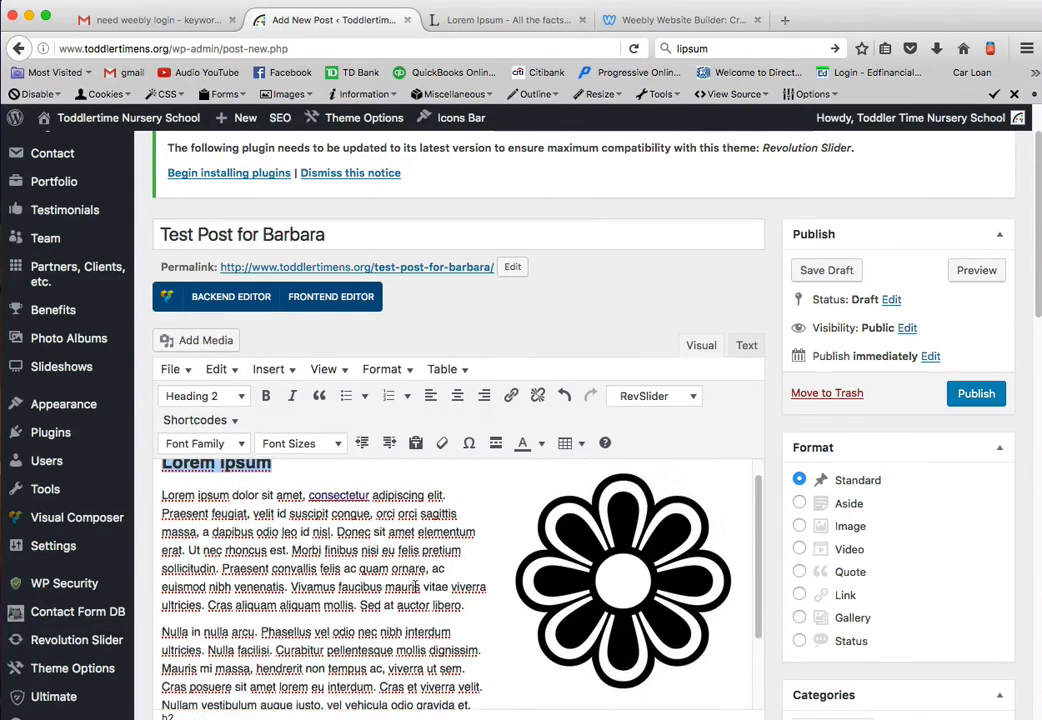
scroll(337, 478, "up", 3)
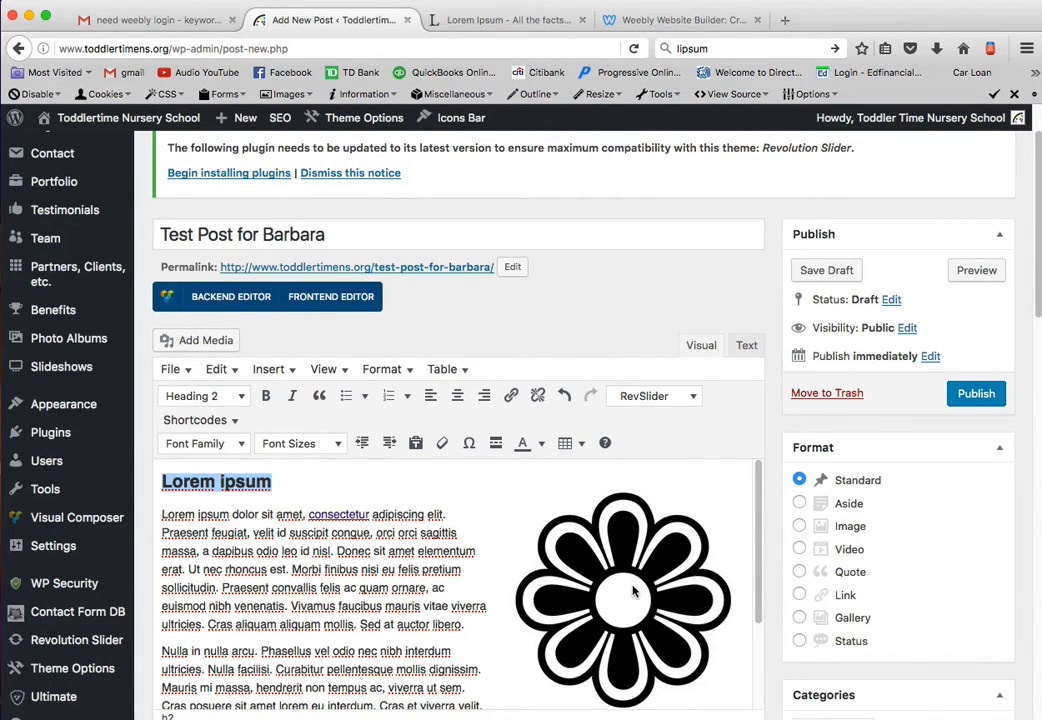
left_click(828, 271)
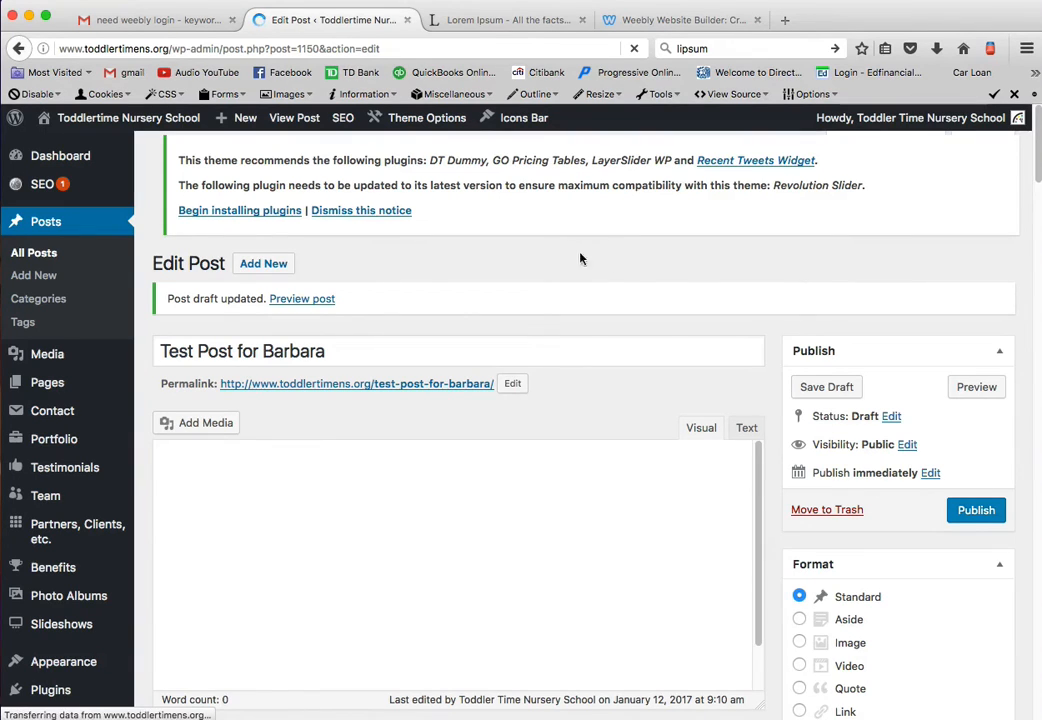
- Open the post's permalink in a new browser tab, review the previewed page, and close that tab
right_click(416, 394)
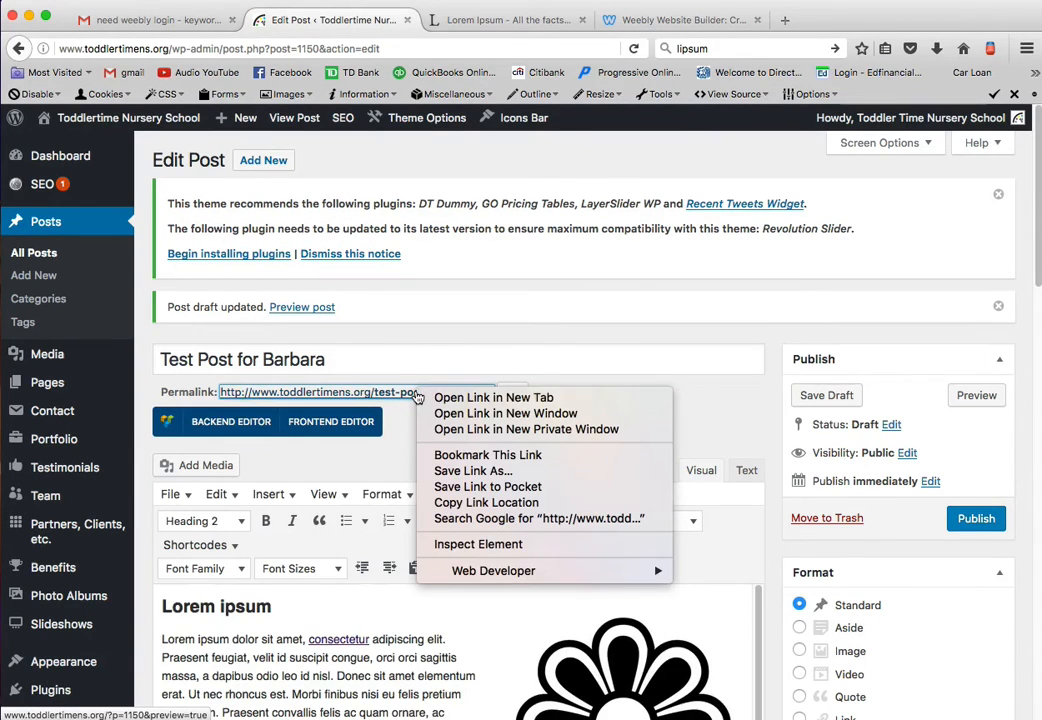
left_click(487, 399)
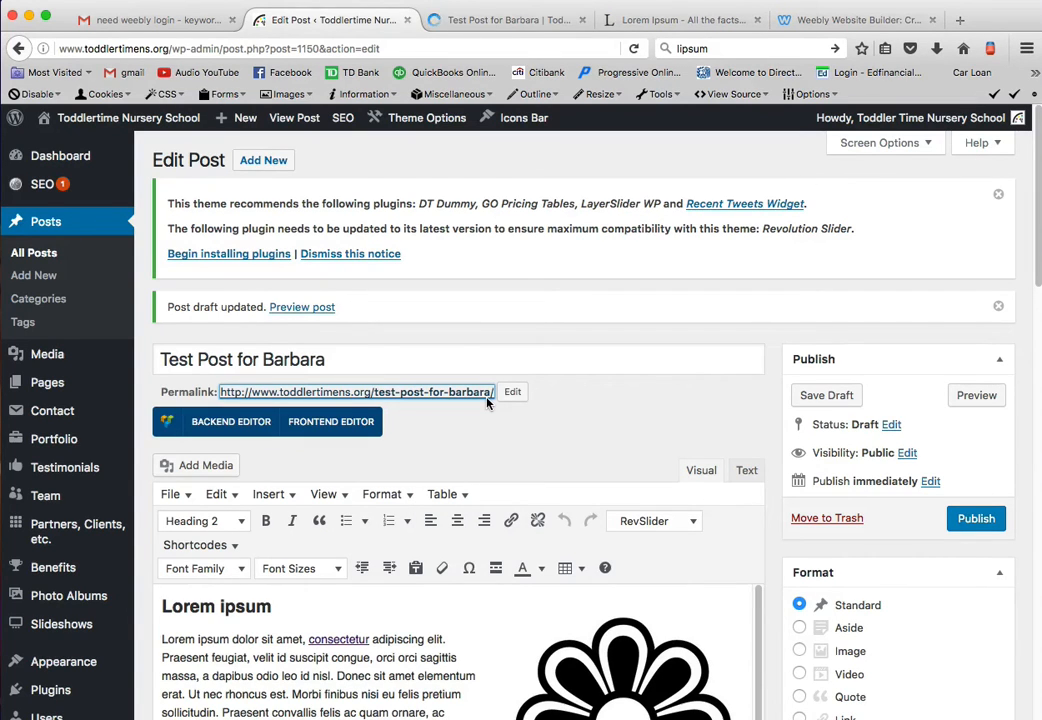
left_click(531, 22)
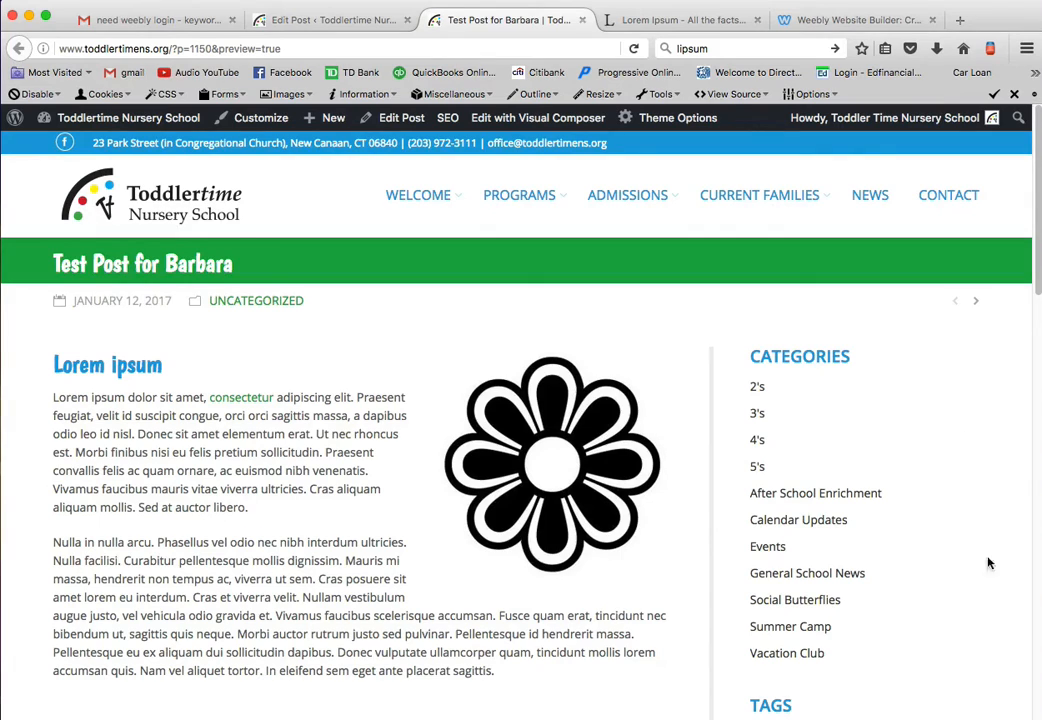
scroll(972, 586, "down", 2)
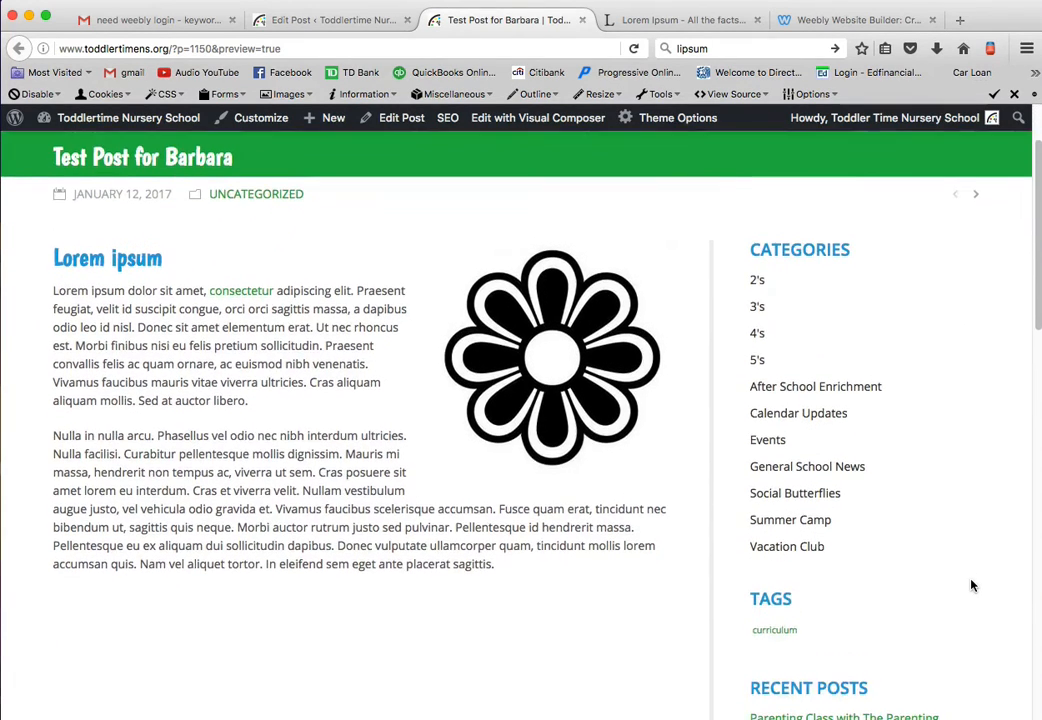
scroll(972, 586, "up", 2)
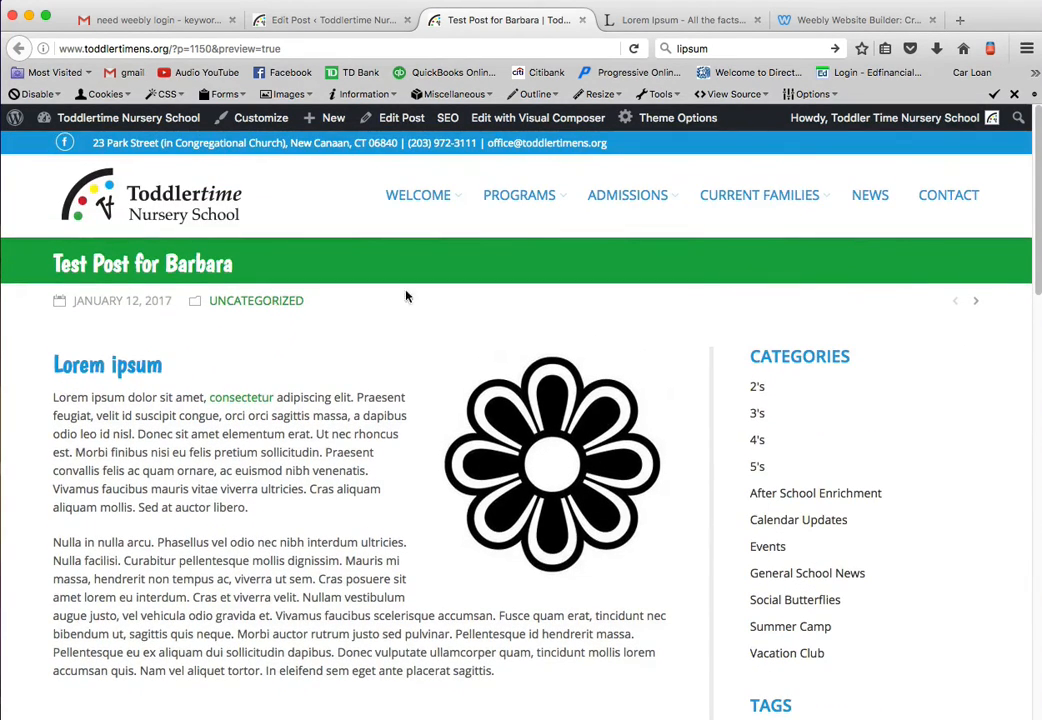
left_click(582, 20)
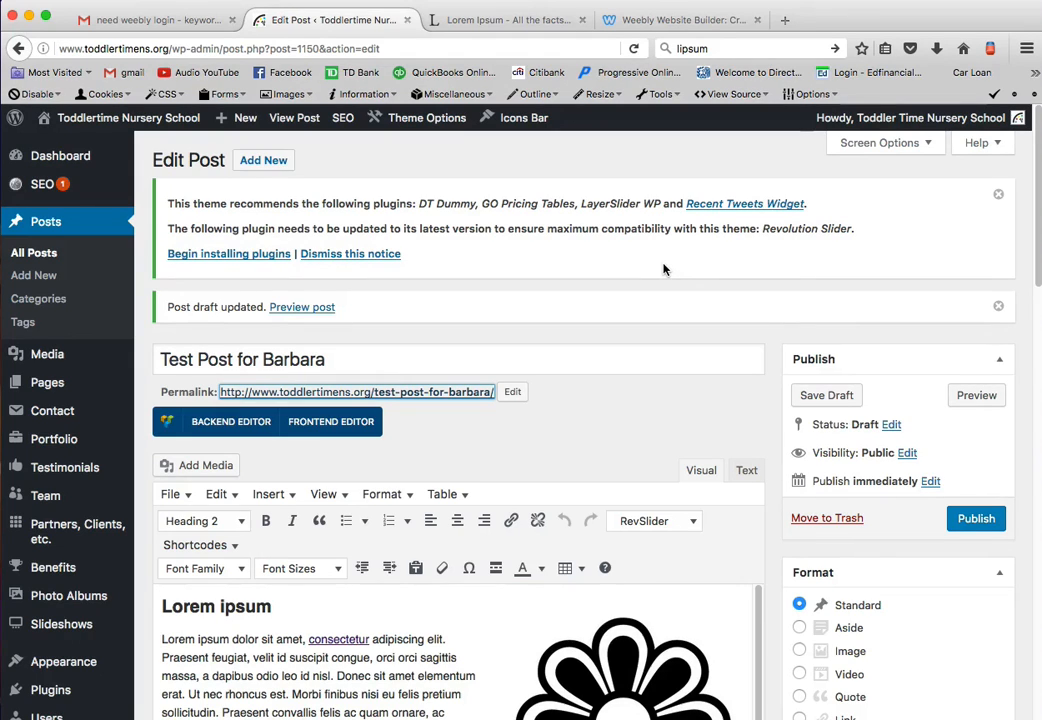
left_click(811, 0)
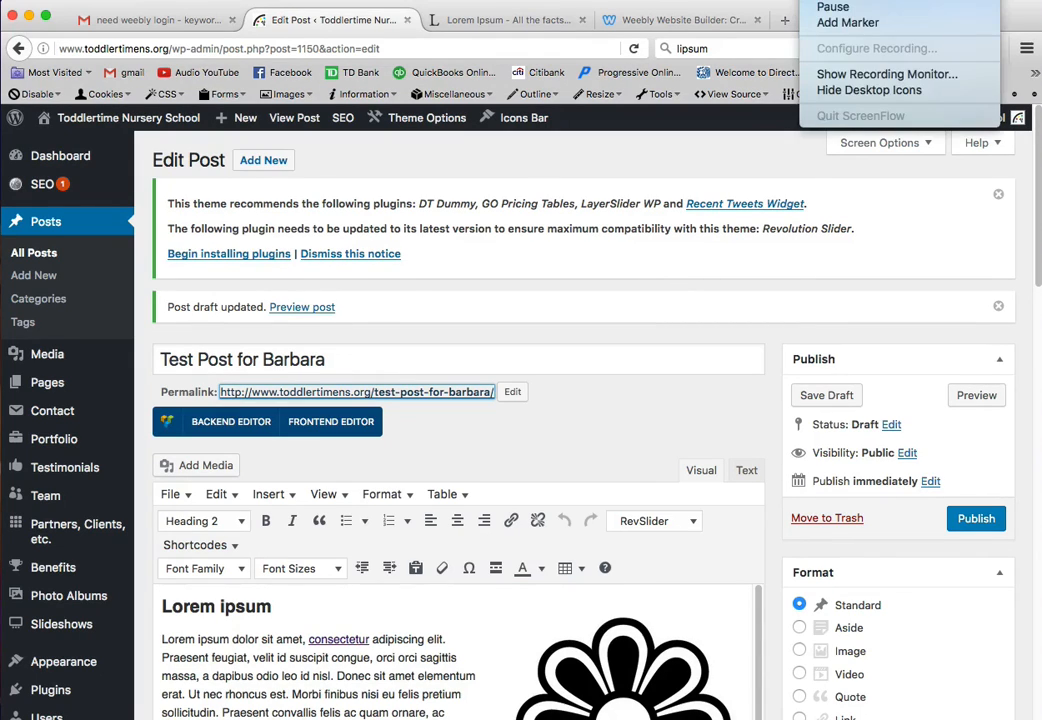